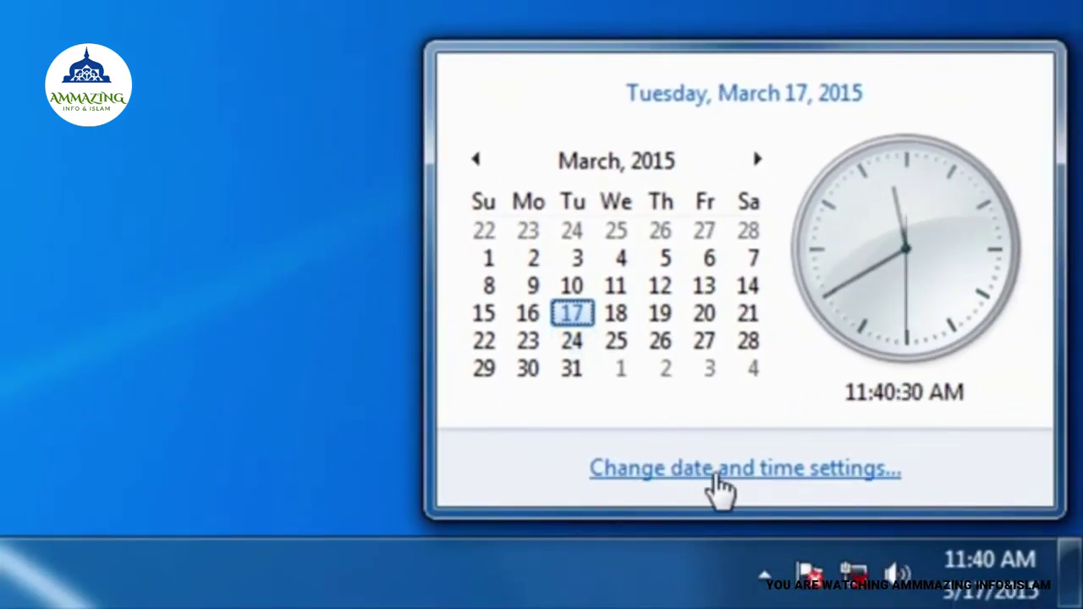
- Open the date and time settings, set the system time to 12:40:00 AM and confirm the change
left_click(716, 473)
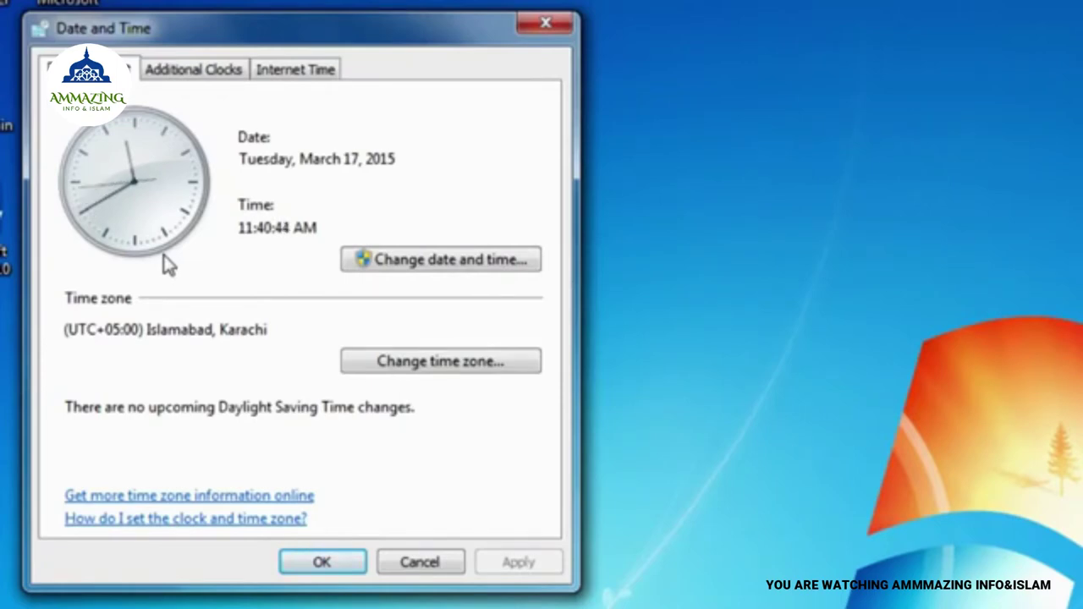
left_click(436, 274)
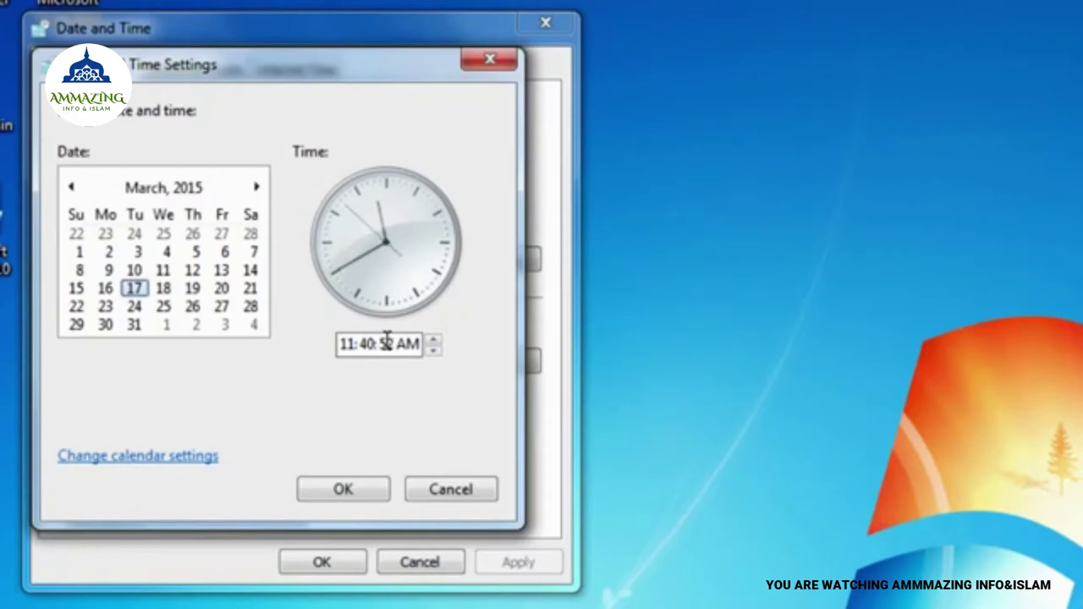
left_click(353, 343)
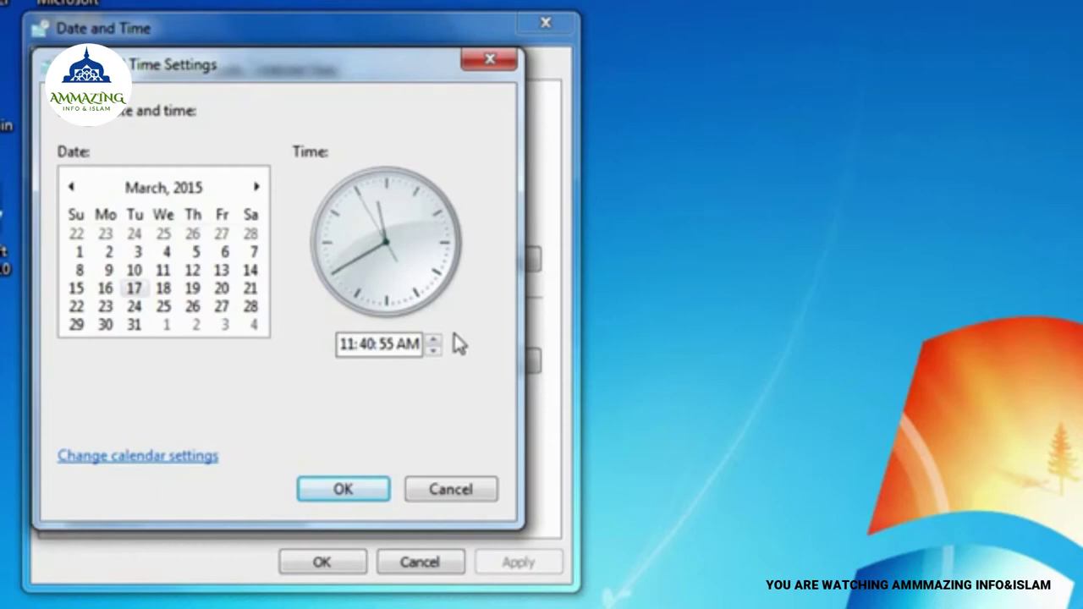
type("12")
key("Right")
key("Right")
type("00")
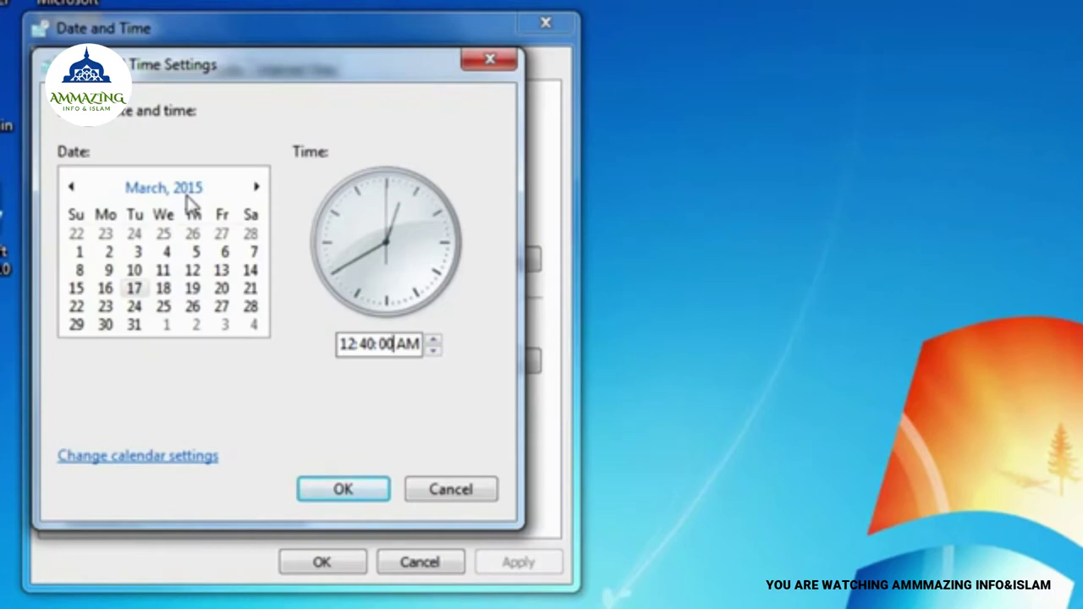
left_click(380, 498)
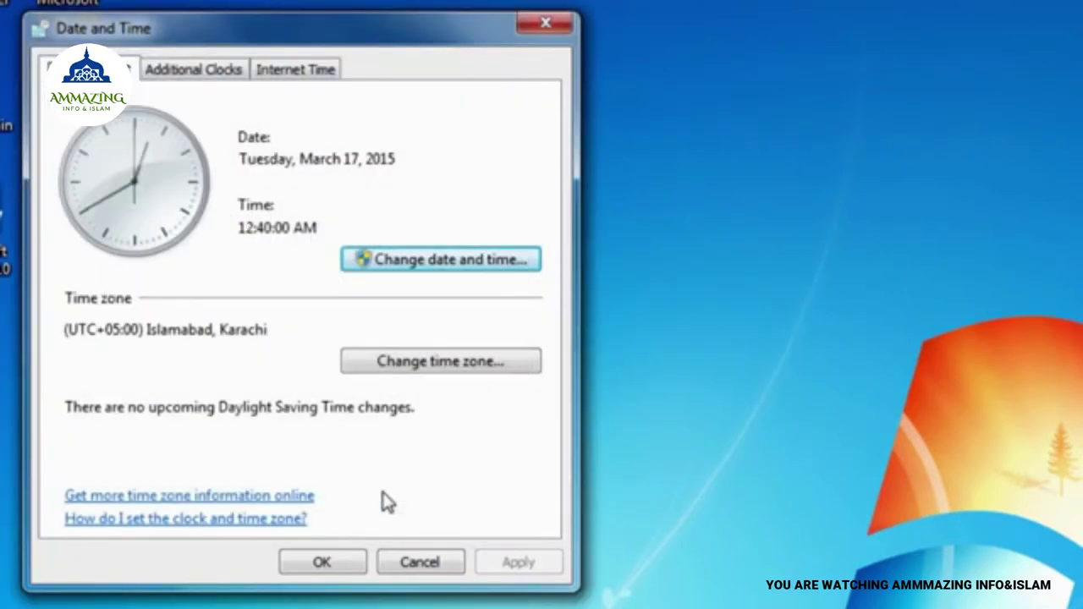
left_click(341, 561)
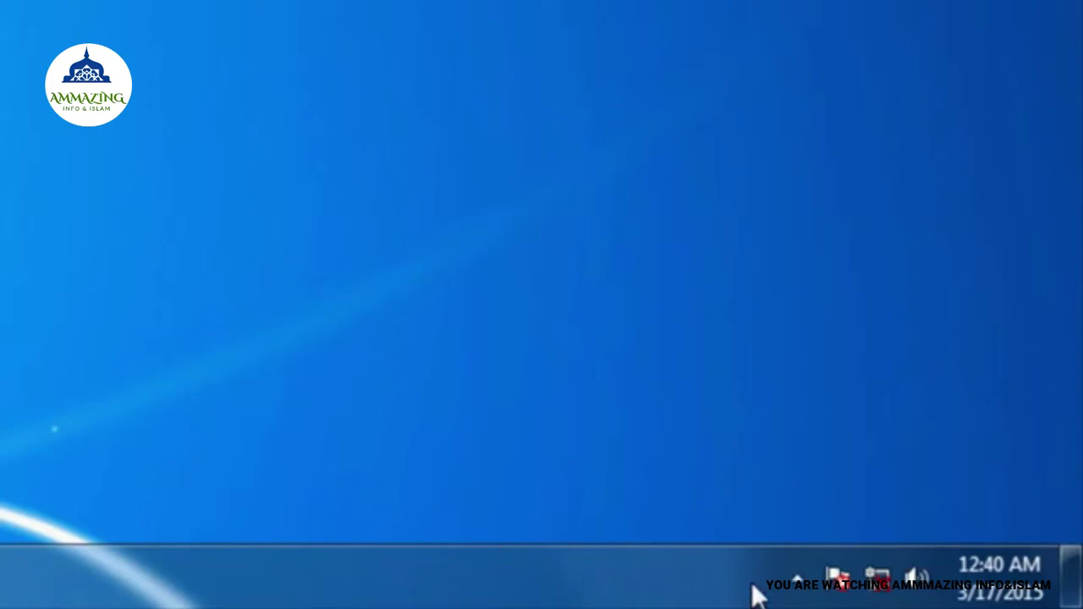
- Open the speaker volume control and adjust the volume level slightly
left_click(917, 587)
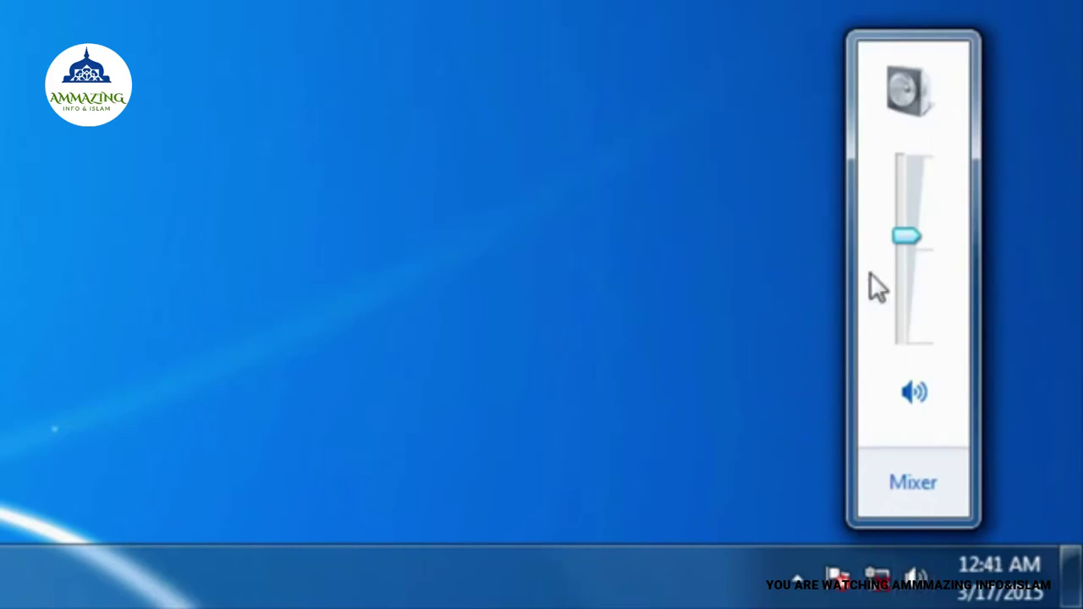
mouse_move(917, 241)
left_mouse_down()
mouse_move(910, 163)
mouse_move(908, 240)
left_mouse_up()
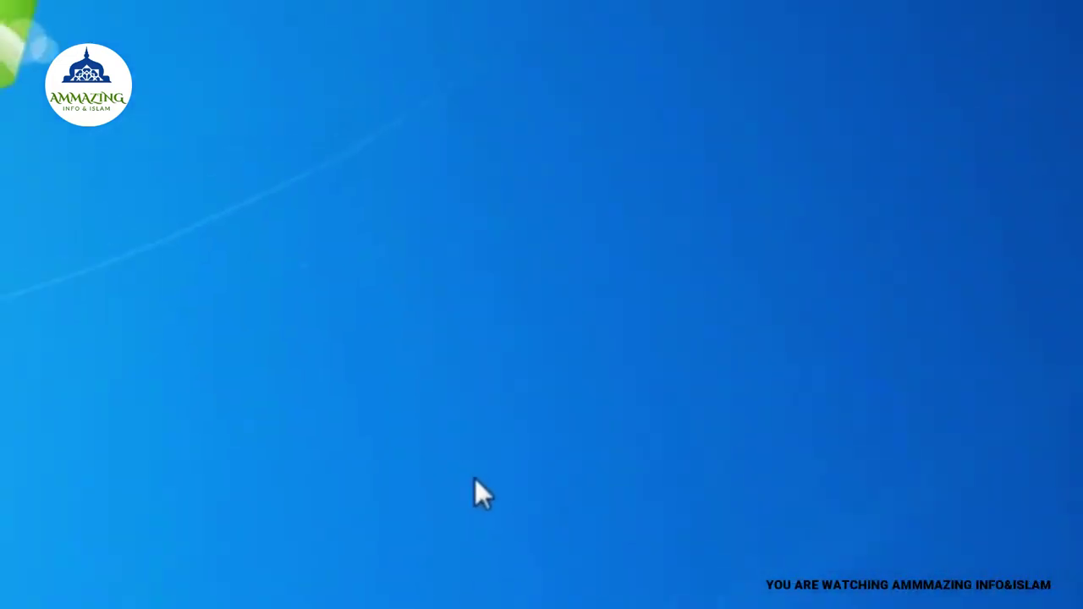
- Open the desktop personalization settings, apply the Architecture Aero theme and minimize the window to view the desktop
right_click(542, 583)
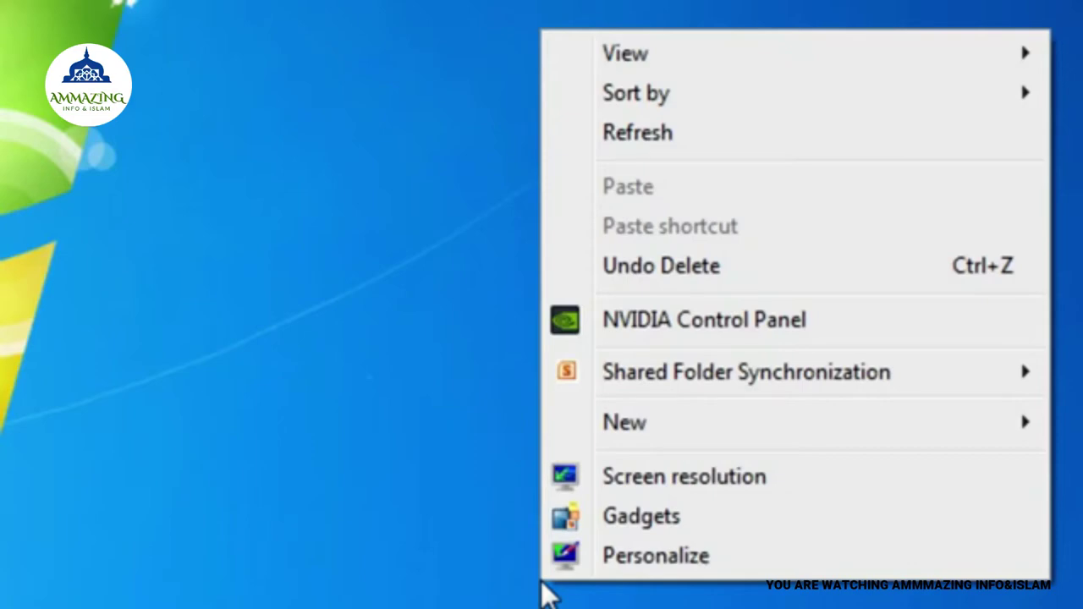
left_click(665, 563)
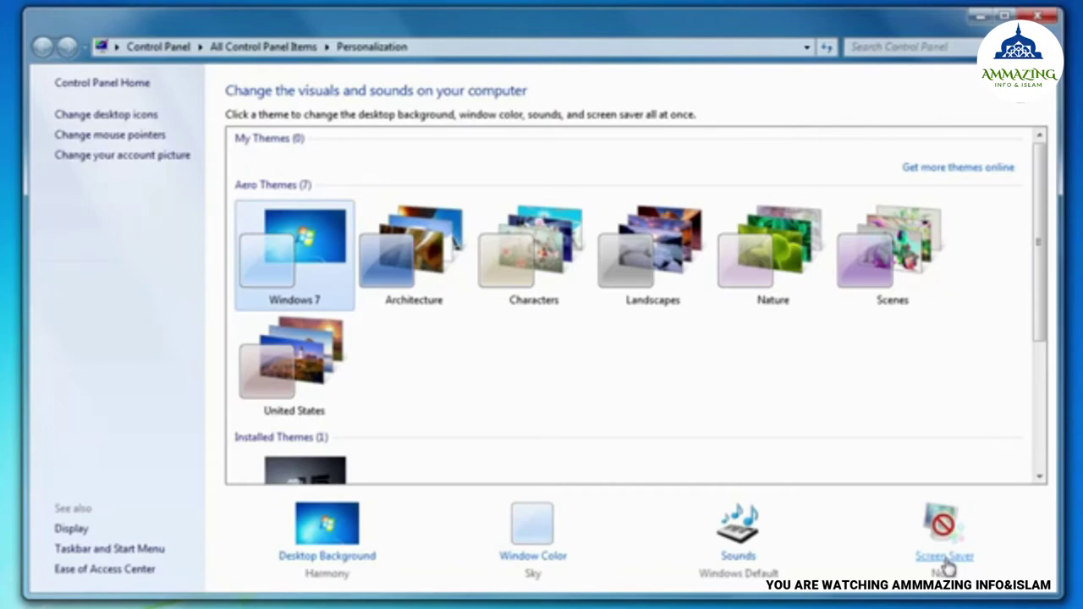
left_click(433, 300)
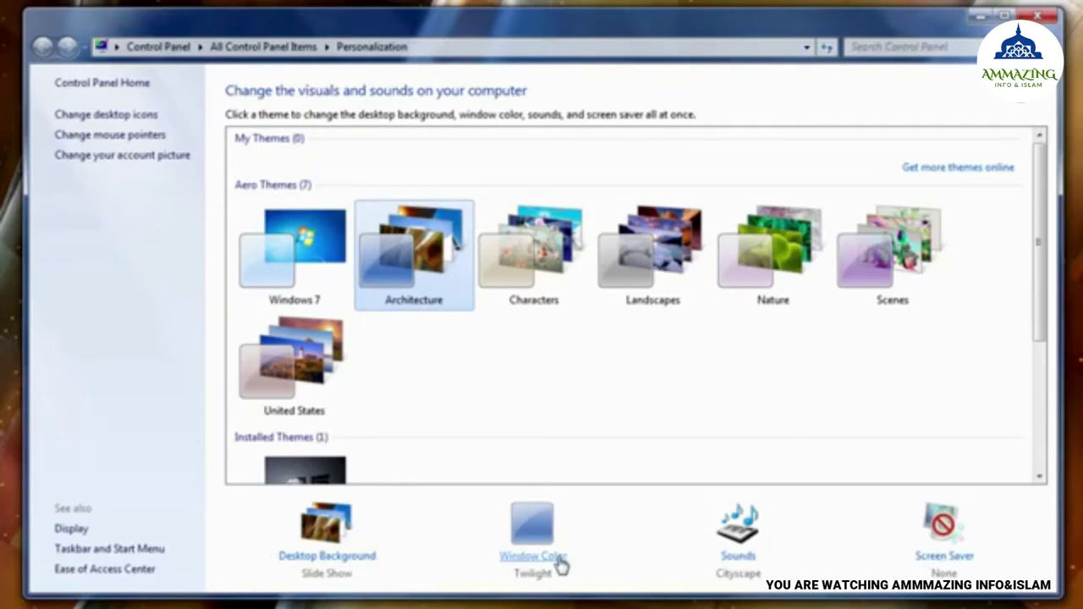
left_click(979, 15)
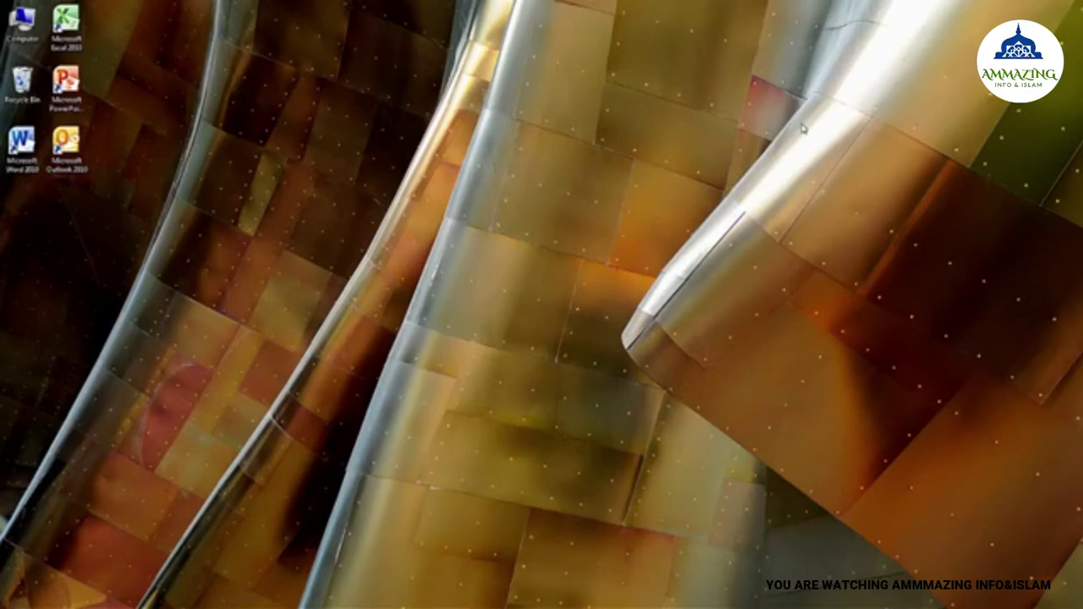
- Reopen the personalization settings and choose the fifth Architecture picture as the desktop background
right_click(802, 128)
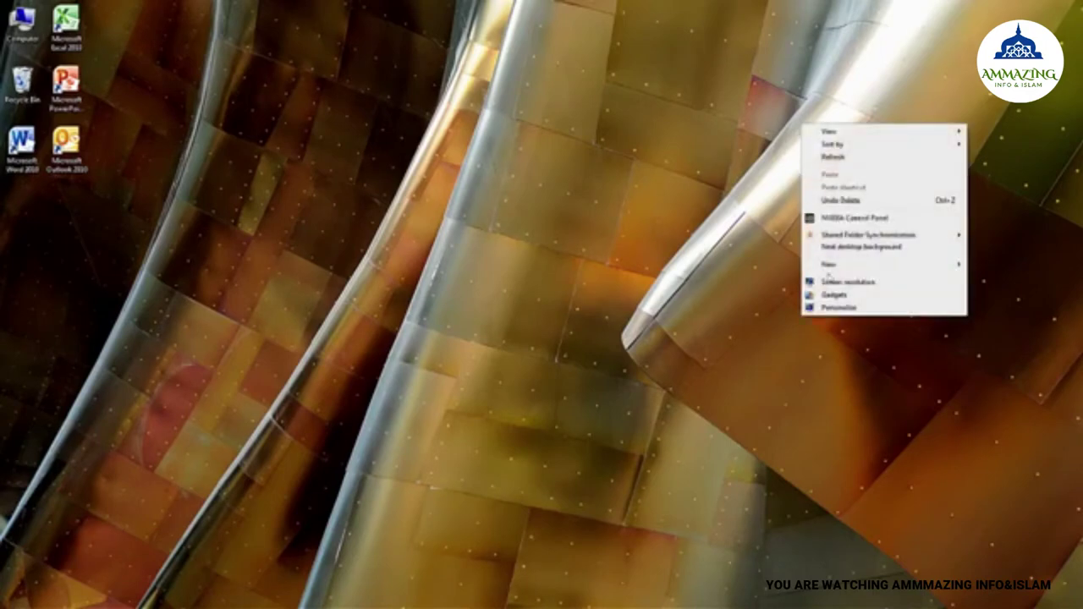
left_click(833, 308)
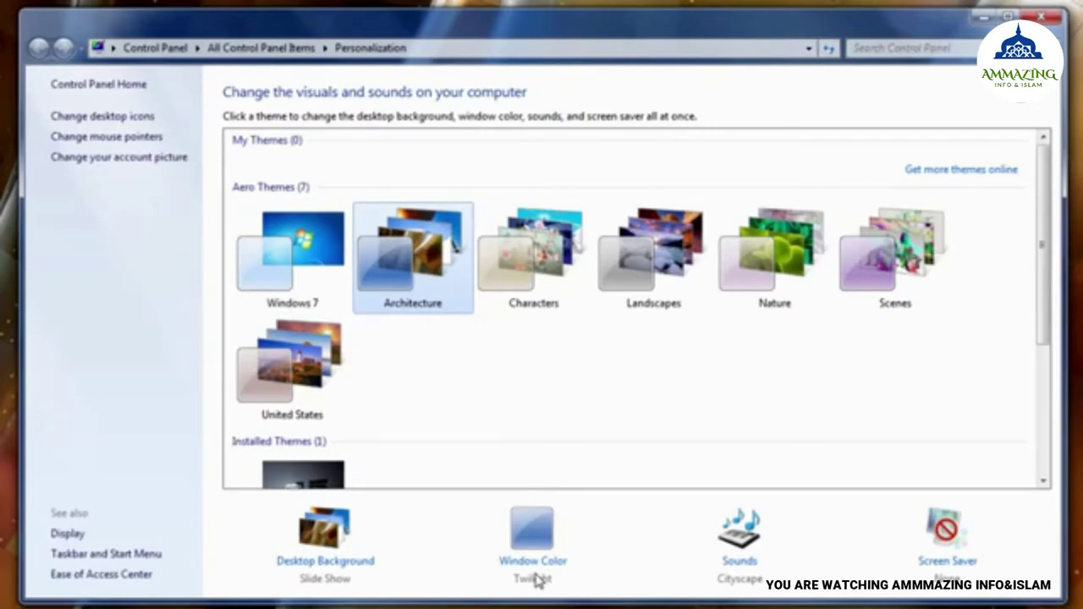
left_click(337, 554)
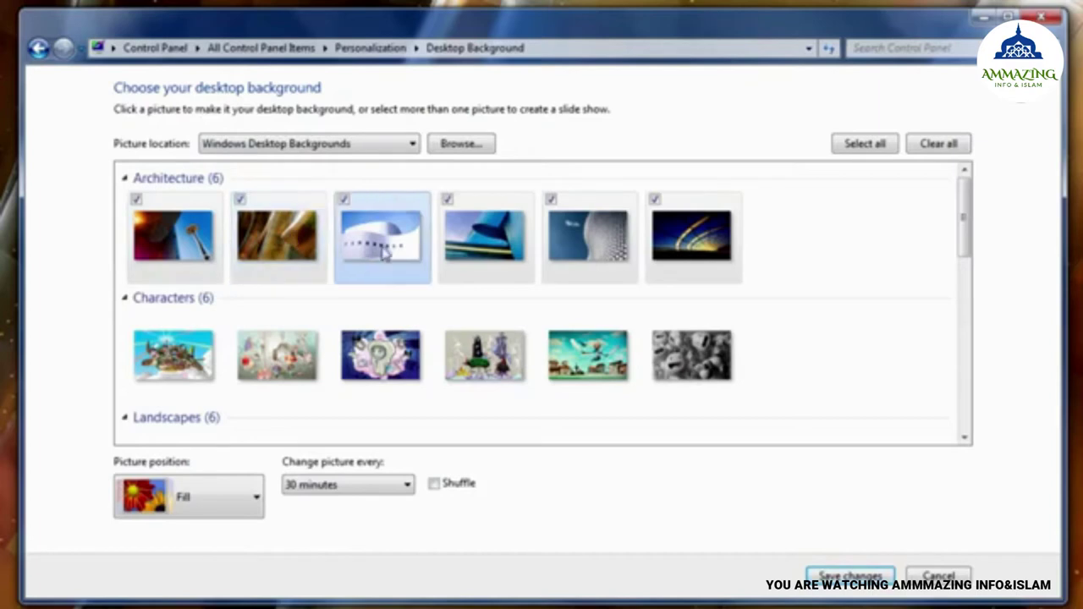
left_click_drag(964, 241, 991, 237)
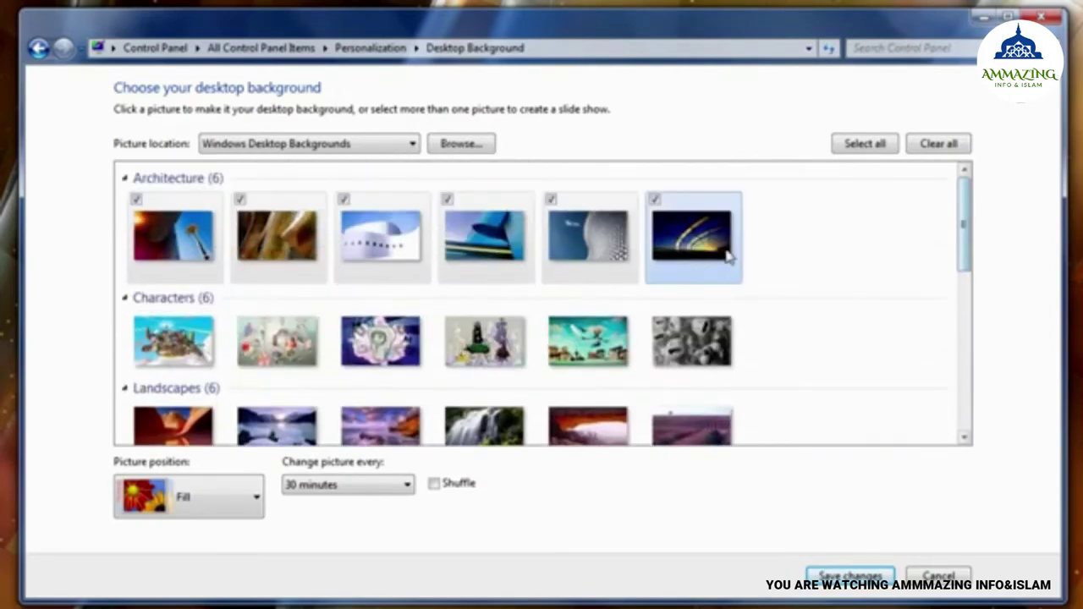
left_click(617, 260)
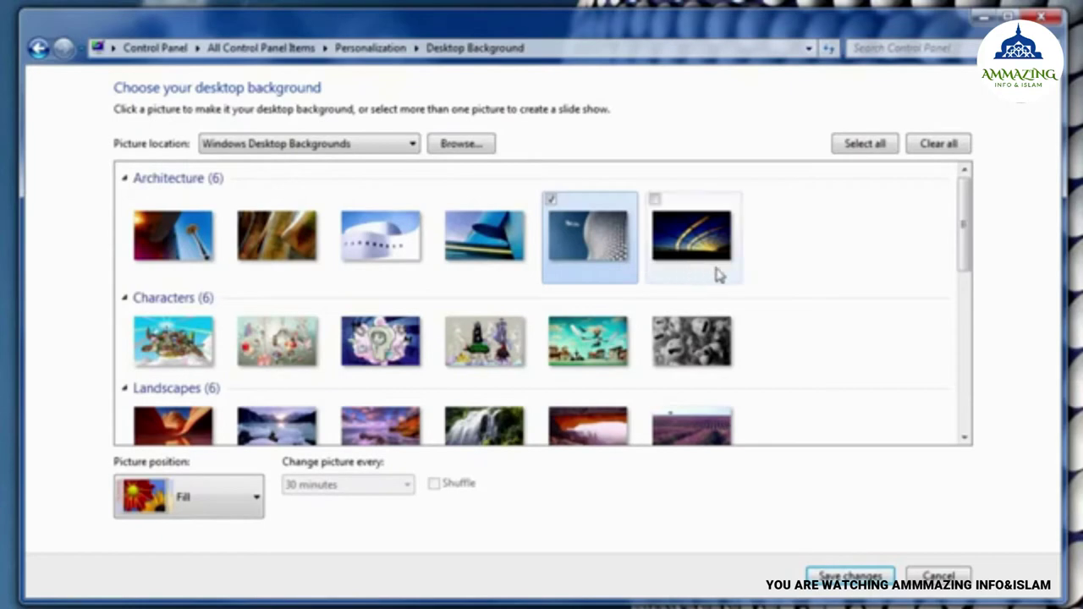
- Select all Windows desktop backgrounds for a slide show that changes picture every 10 seconds and save the changes
left_click_drag(962, 269, 964, 431)
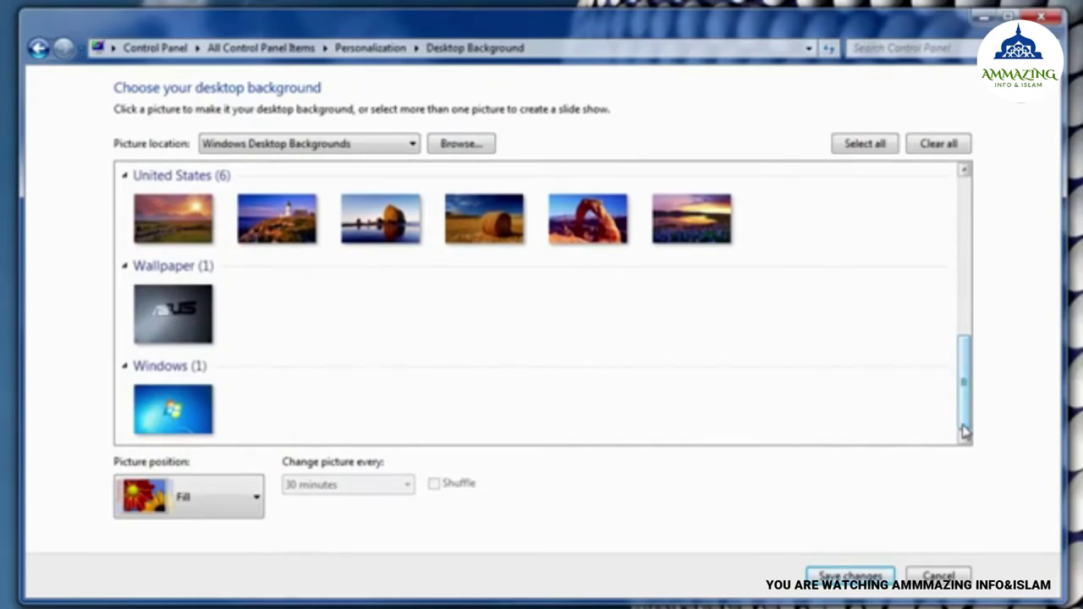
left_click(877, 150)
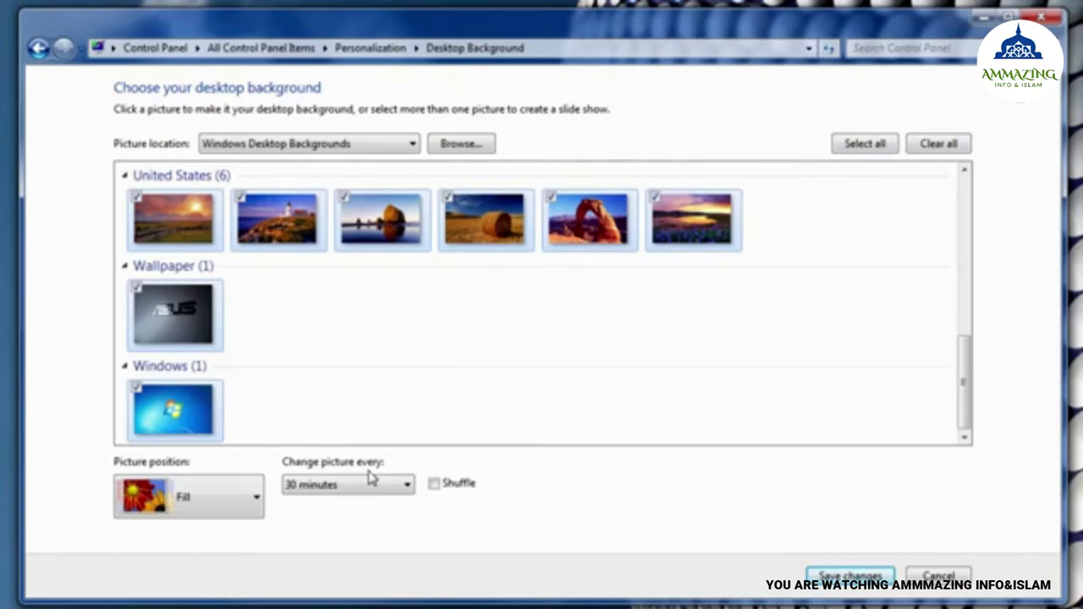
left_click(410, 494)
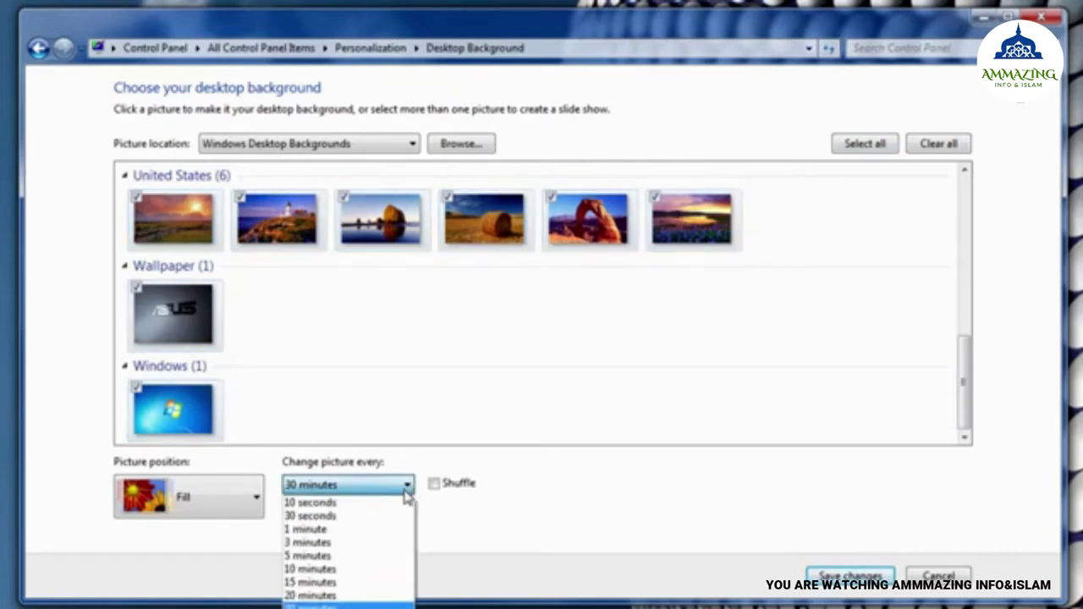
left_click(310, 505)
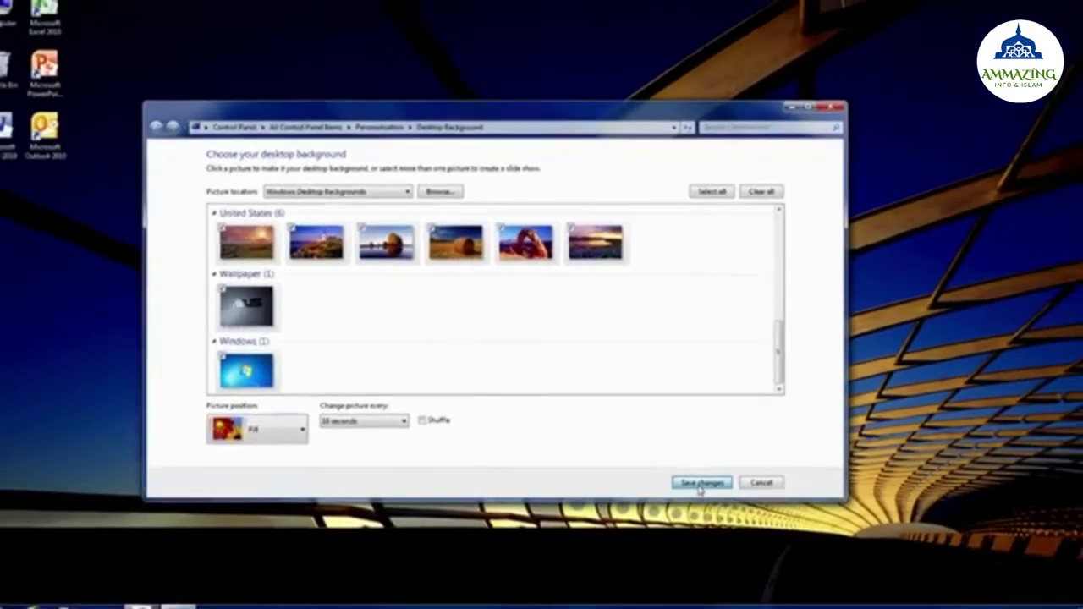
left_click(850, 576)
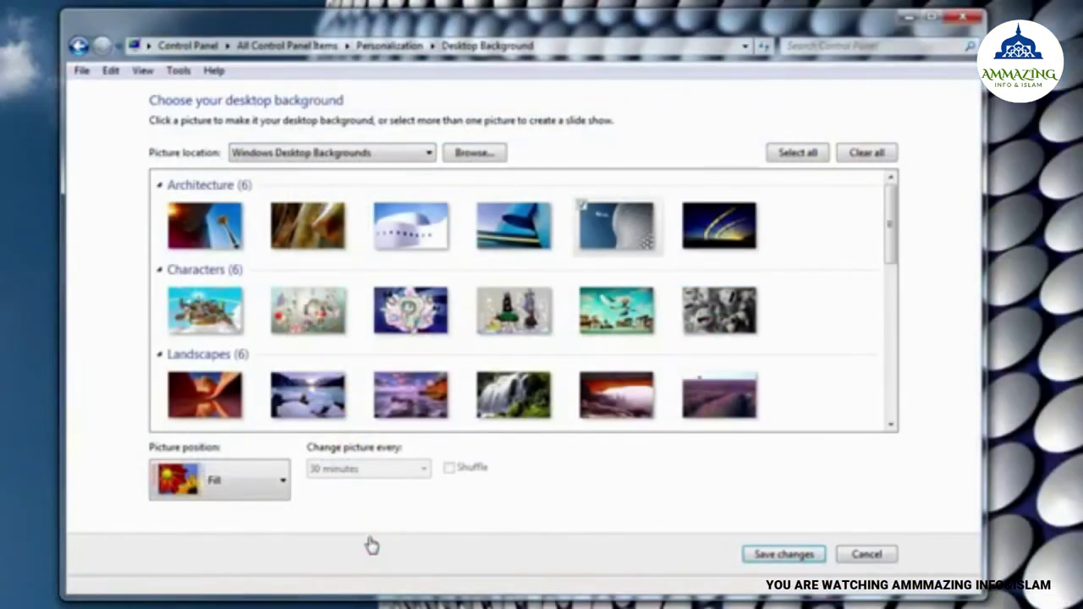
- Browse to the My Pictures folder in the Pictures library and choose its green hillside picture as the desktop background
left_click(475, 153)
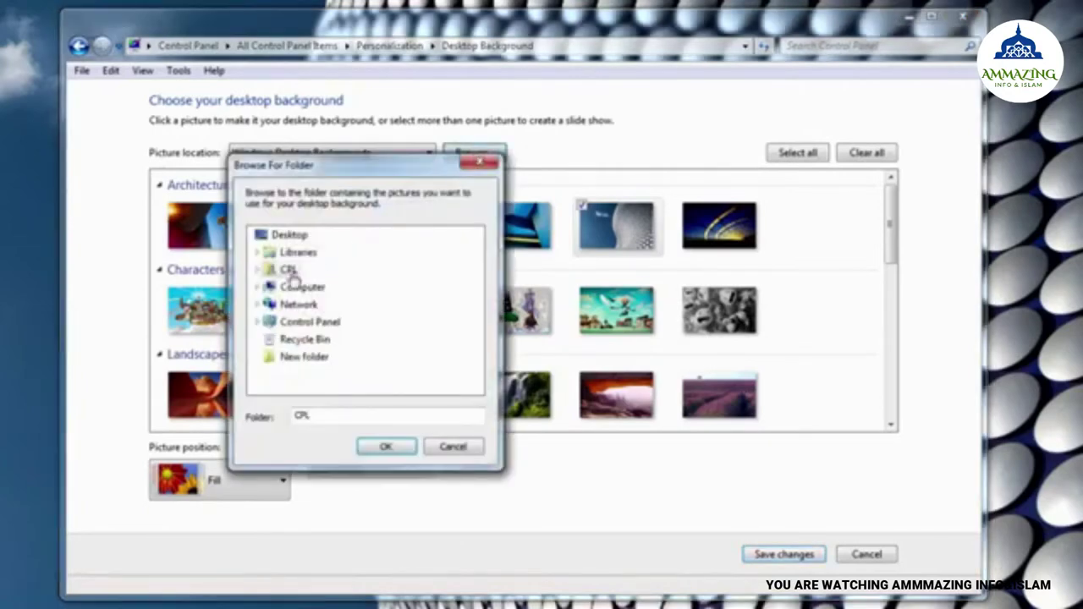
left_click(258, 252)
left_click(266, 304)
left_click(309, 321)
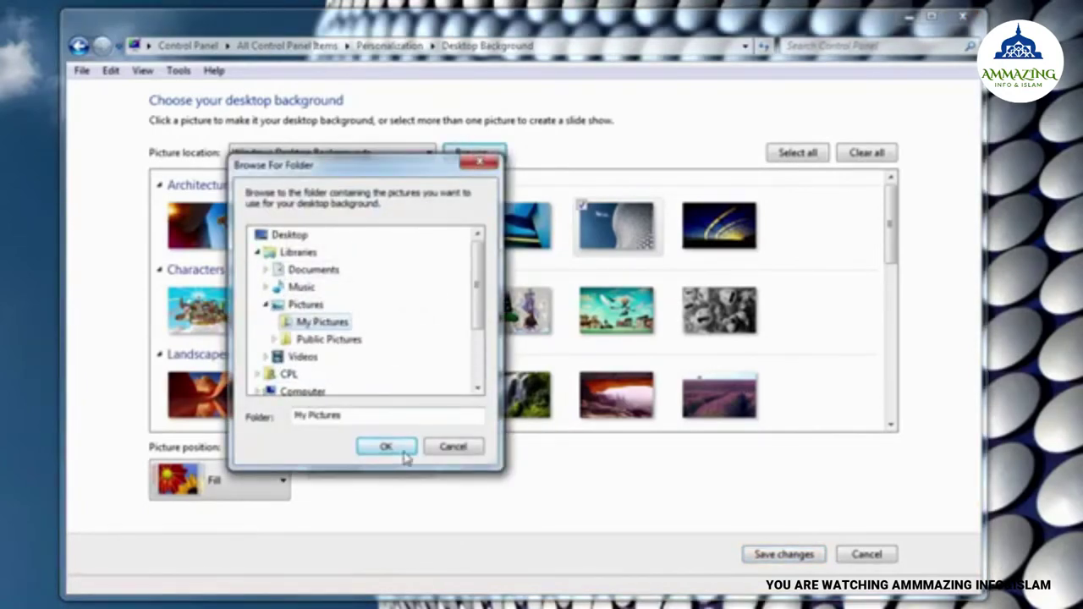
left_click(386, 446)
left_click(393, 241)
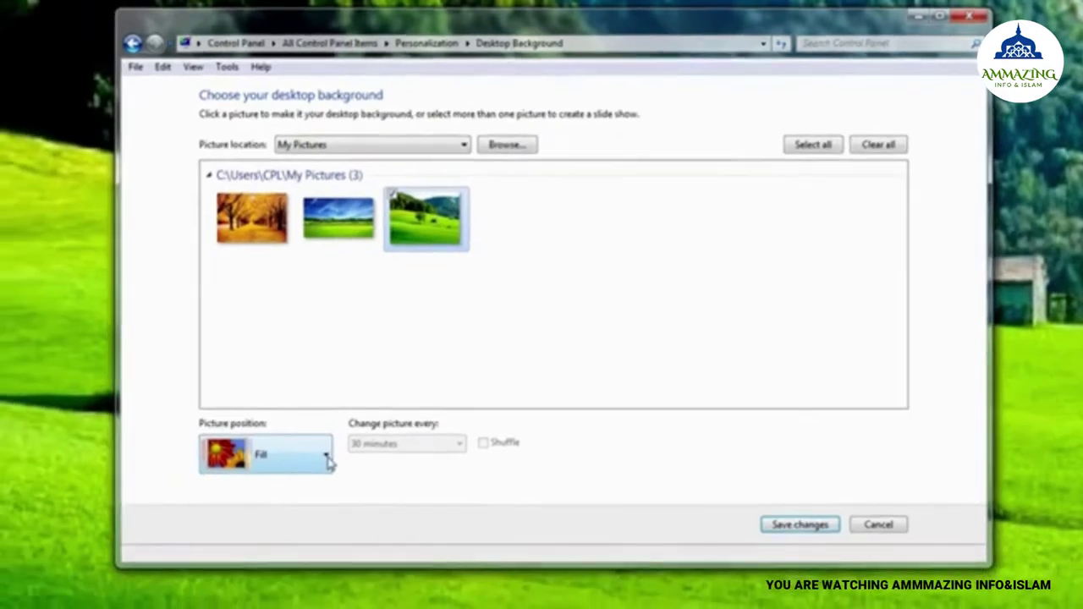
- Set the picture position to Fill, view the result on the desktop and return to the background settings
left_click(285, 480)
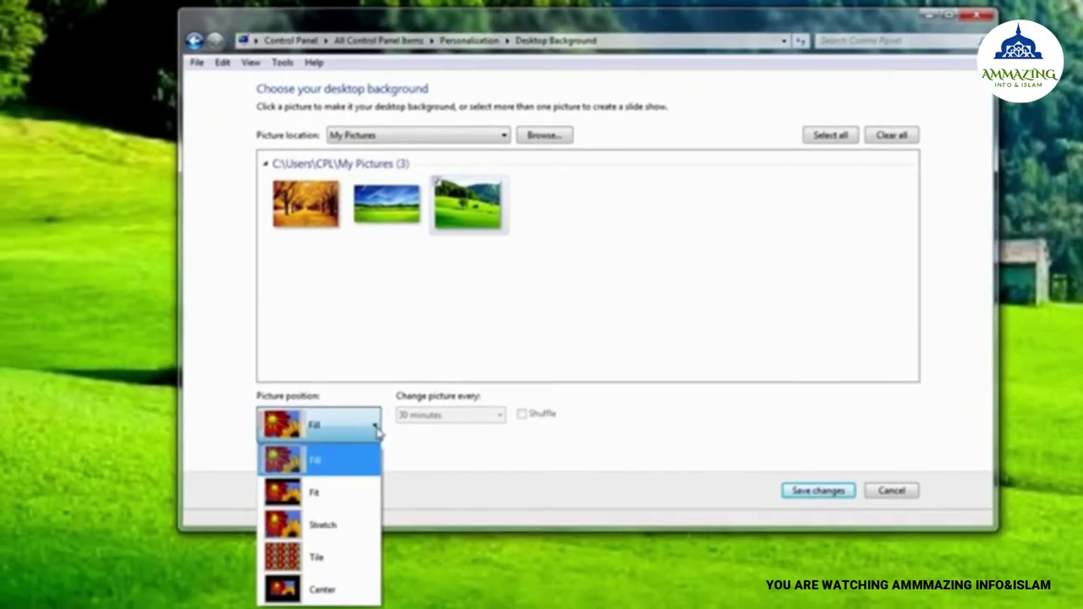
left_click(347, 469)
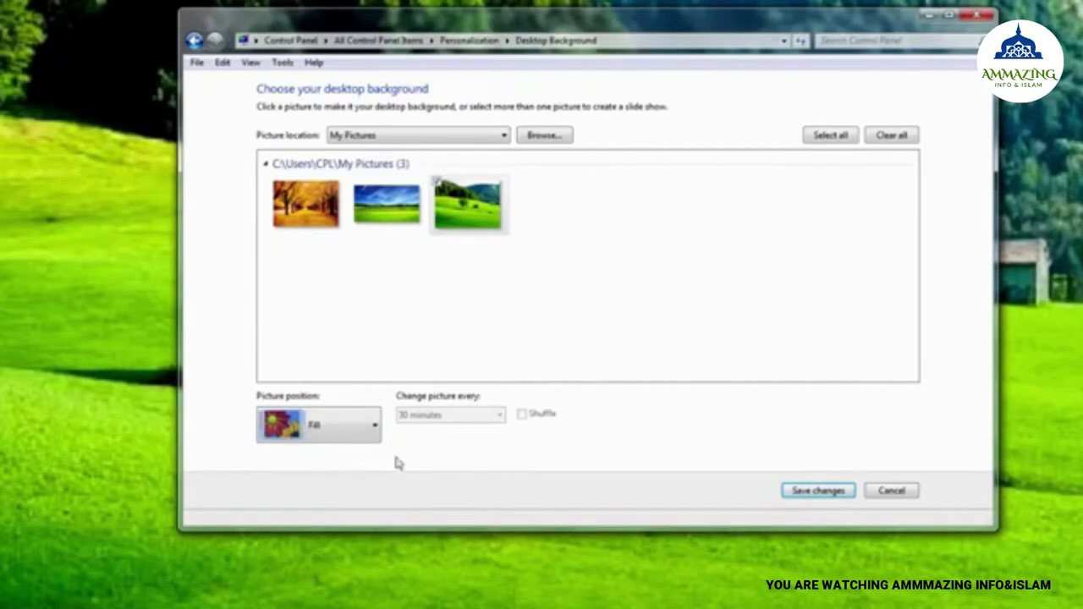
left_click(928, 14)
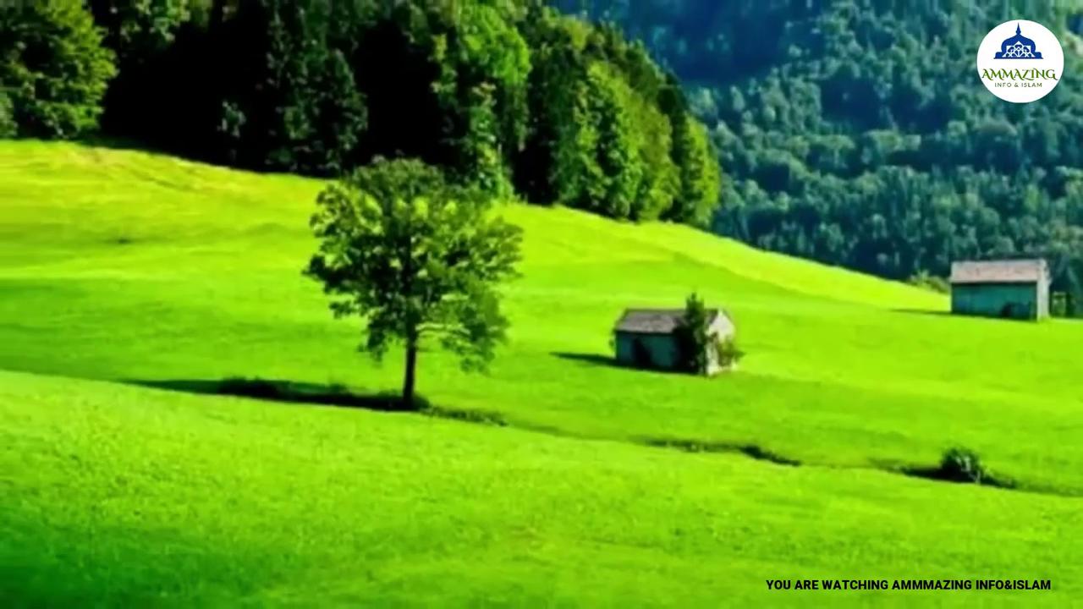
key("alt+Tab")
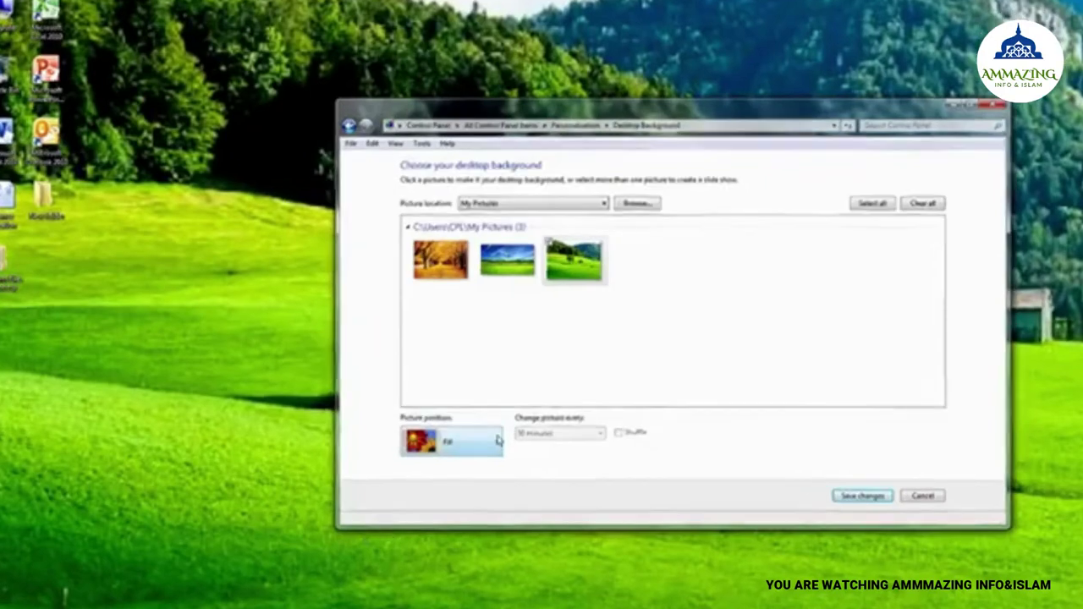
- Set the picture position to Fit and minimize the window to view the result on the desktop
left_click(497, 440)
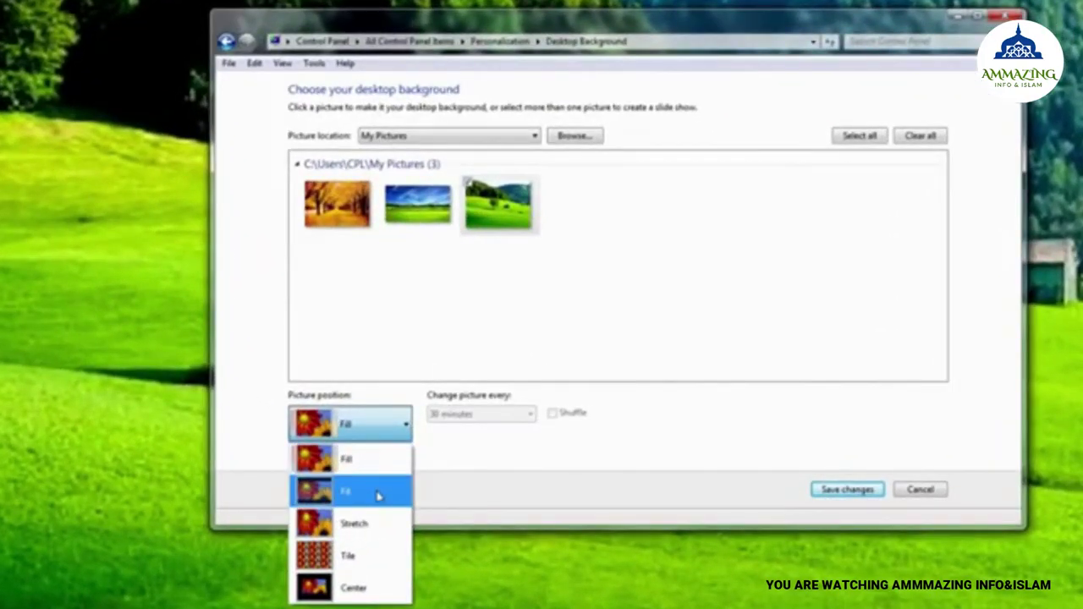
left_click(378, 493)
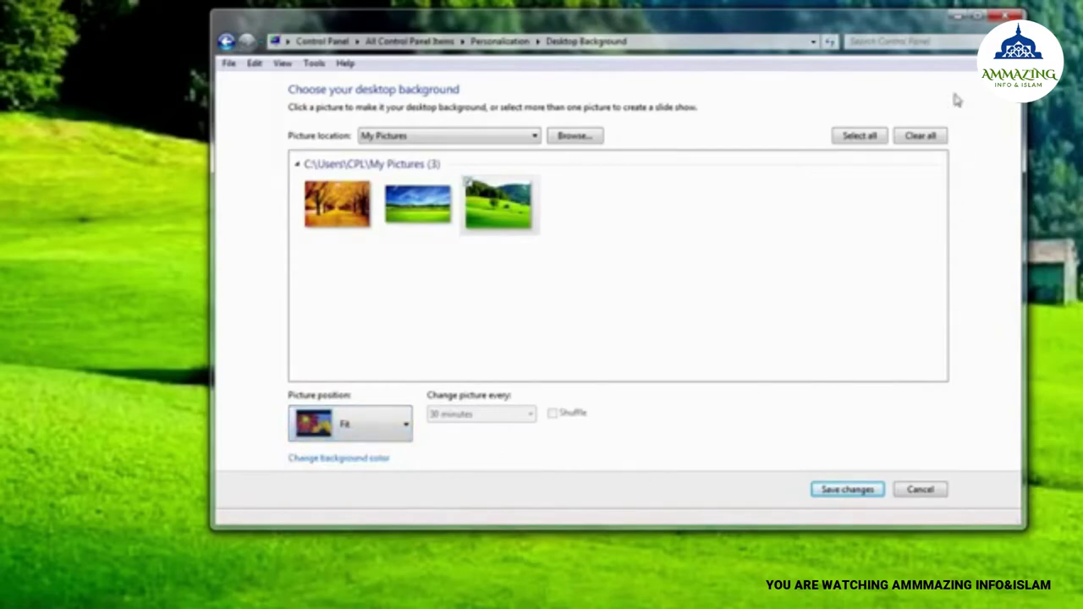
left_click(958, 15)
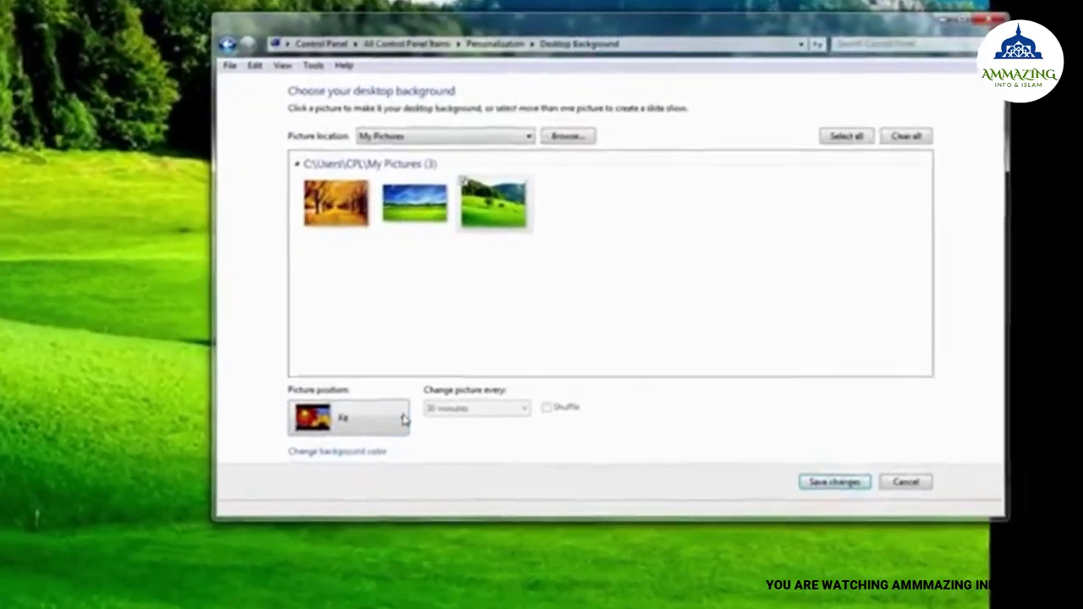
- Set the picture position of the hillside background to Stretch
left_click(506, 429)
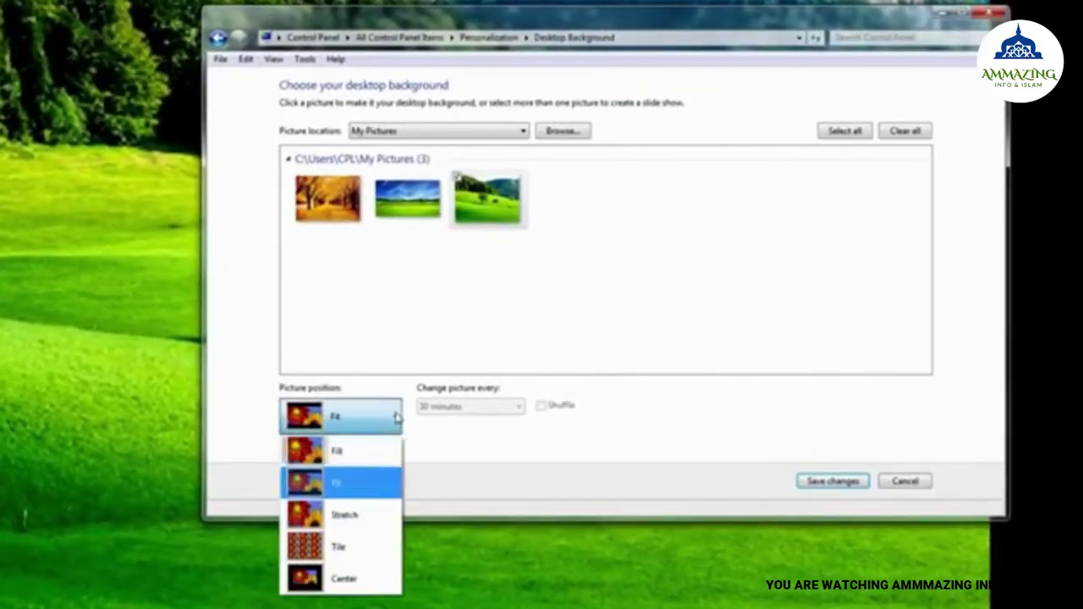
left_click(350, 518)
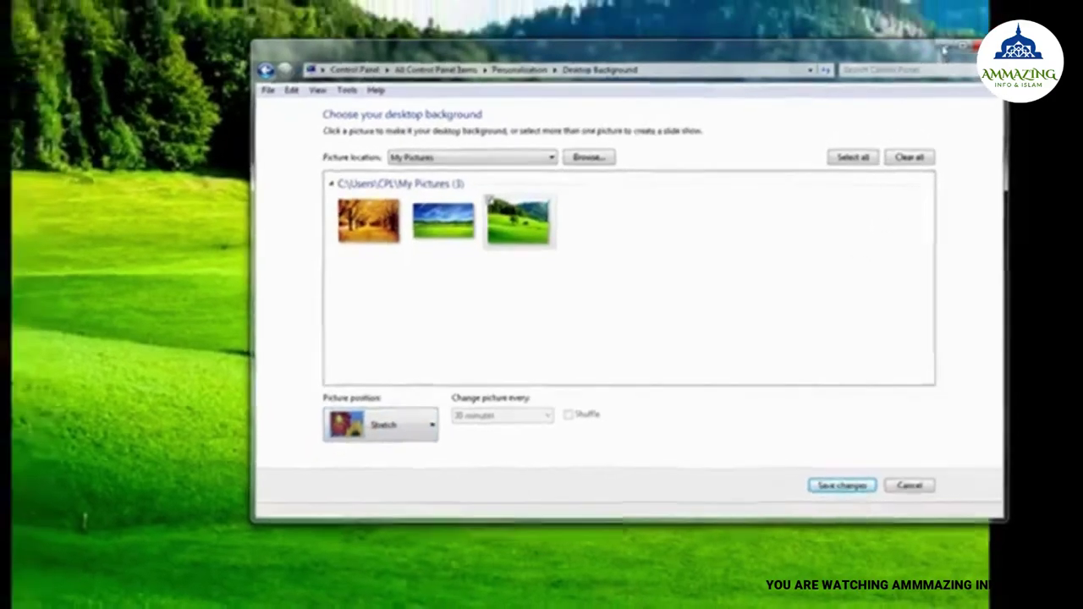
left_click(842, 485)
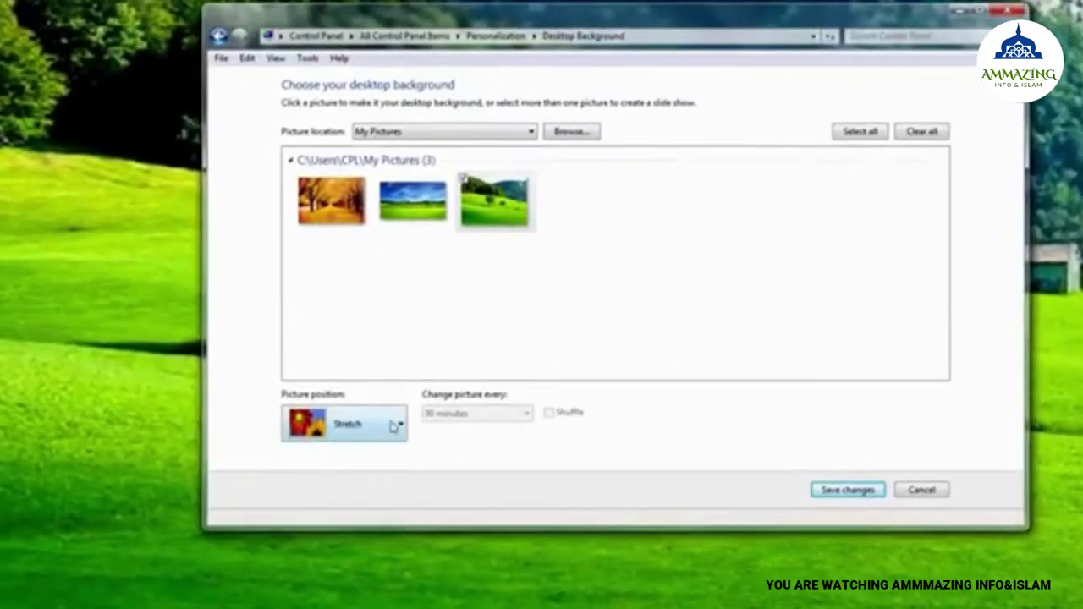
- Set the picture position of the hillside background to Tile and view the result on the desktop
left_click(398, 425)
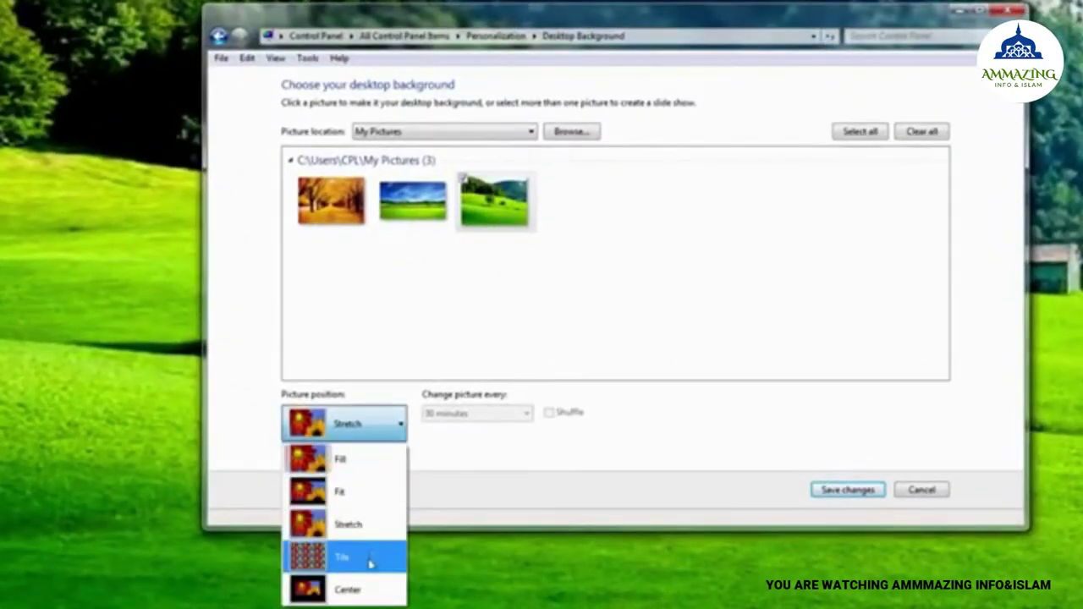
left_click(374, 561)
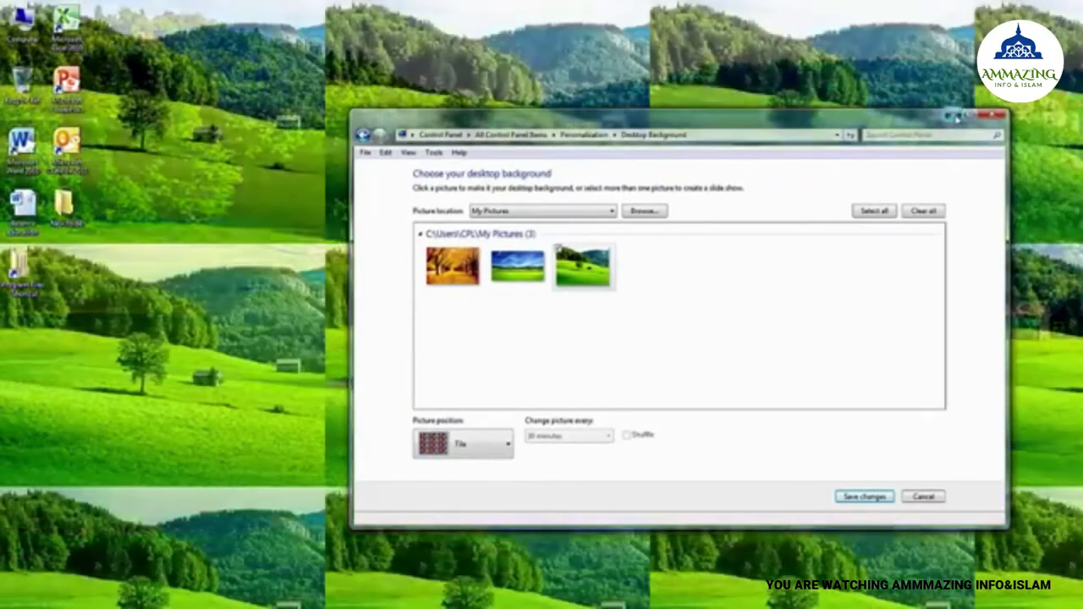
left_click(839, 495)
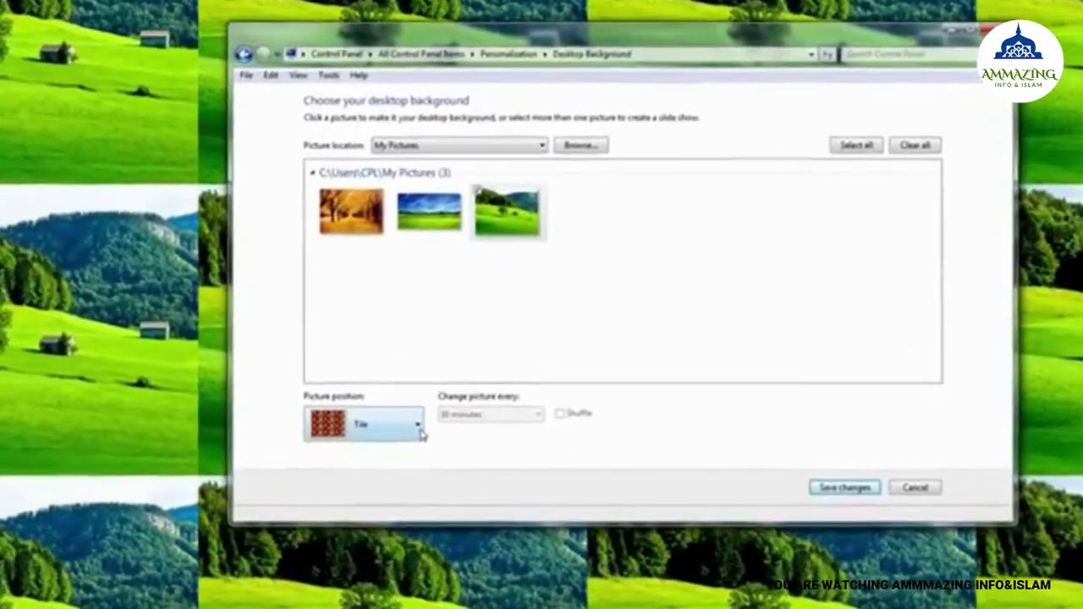
- Set the picture position to Center, view the result on the desktop and return to the background settings
left_click(356, 420)
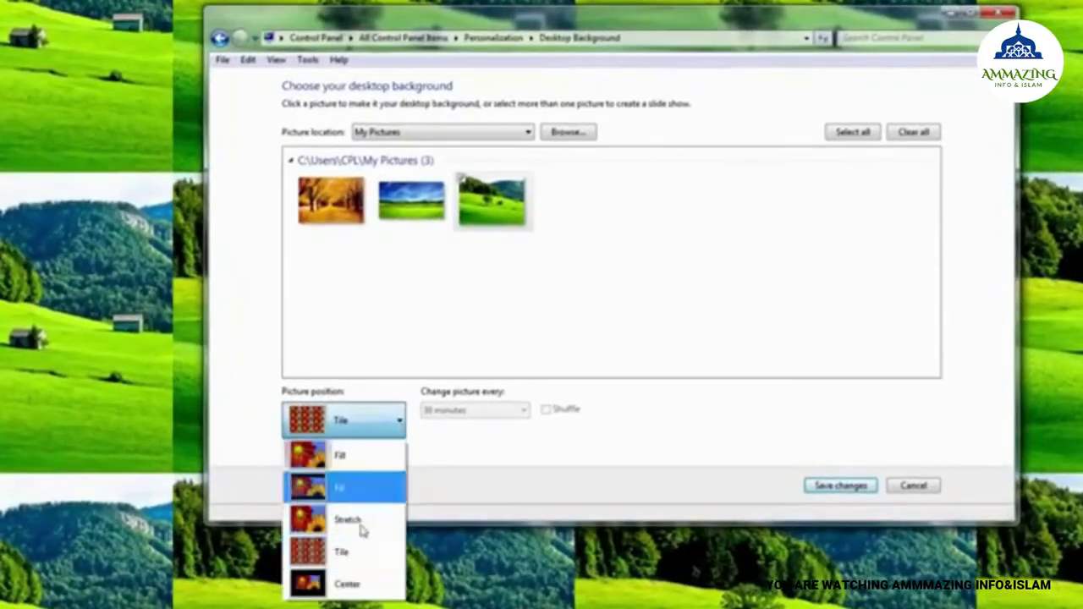
left_click(349, 585)
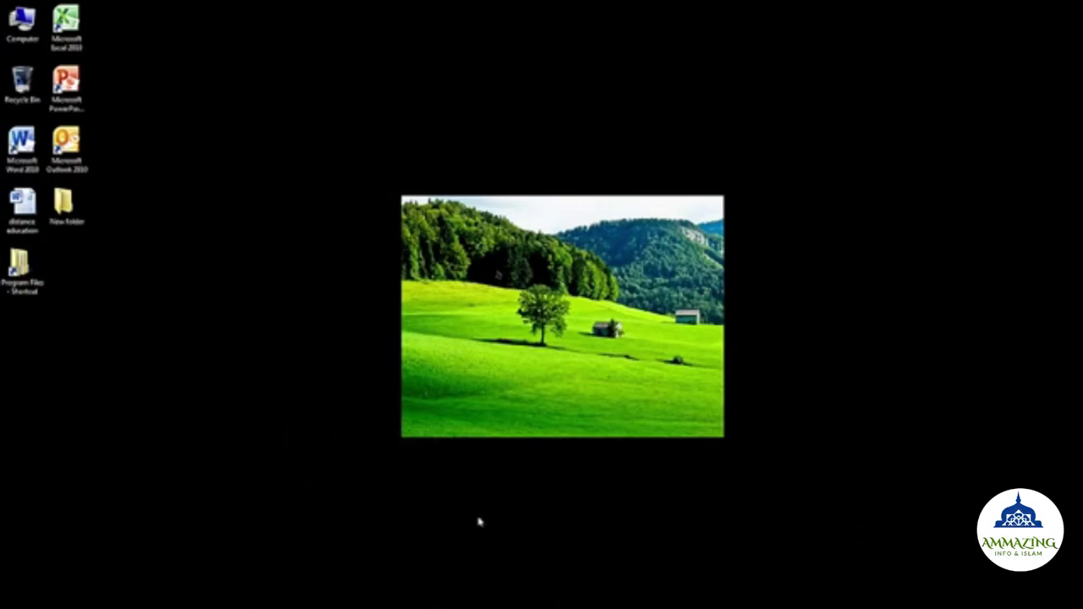
mouse_move(245, 605)
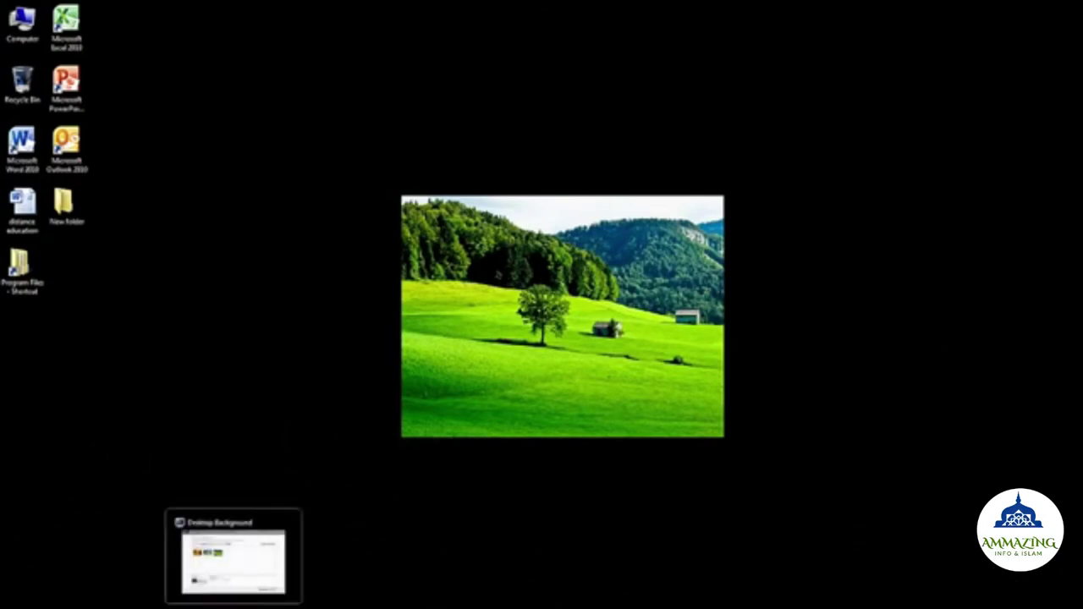
left_click(233, 558)
- Set the picture position of the hillside background back to Fill and save the background changes
left_click(423, 434)
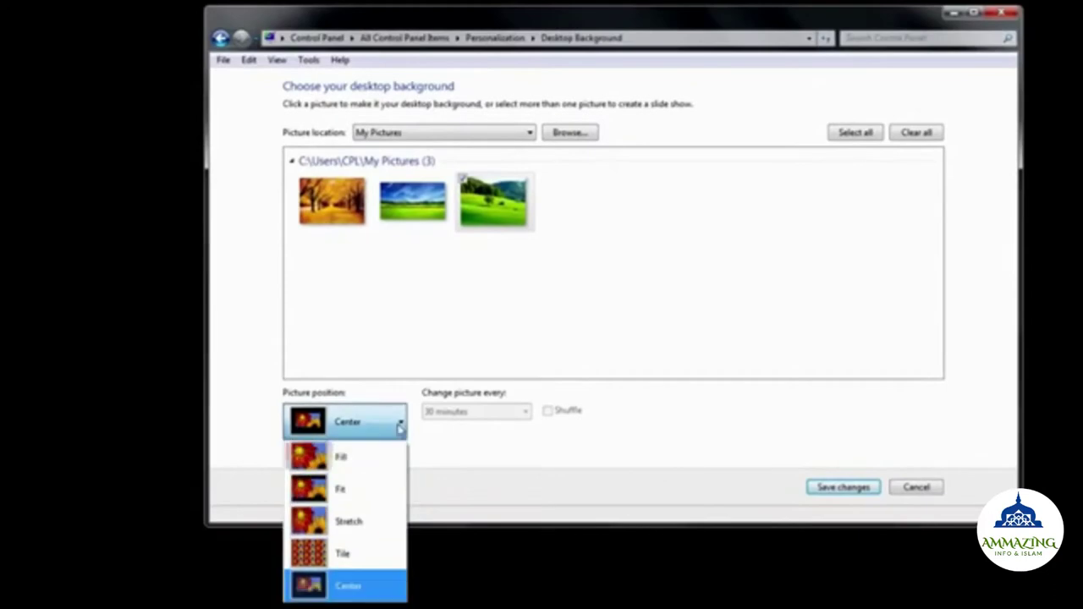
left_click(376, 456)
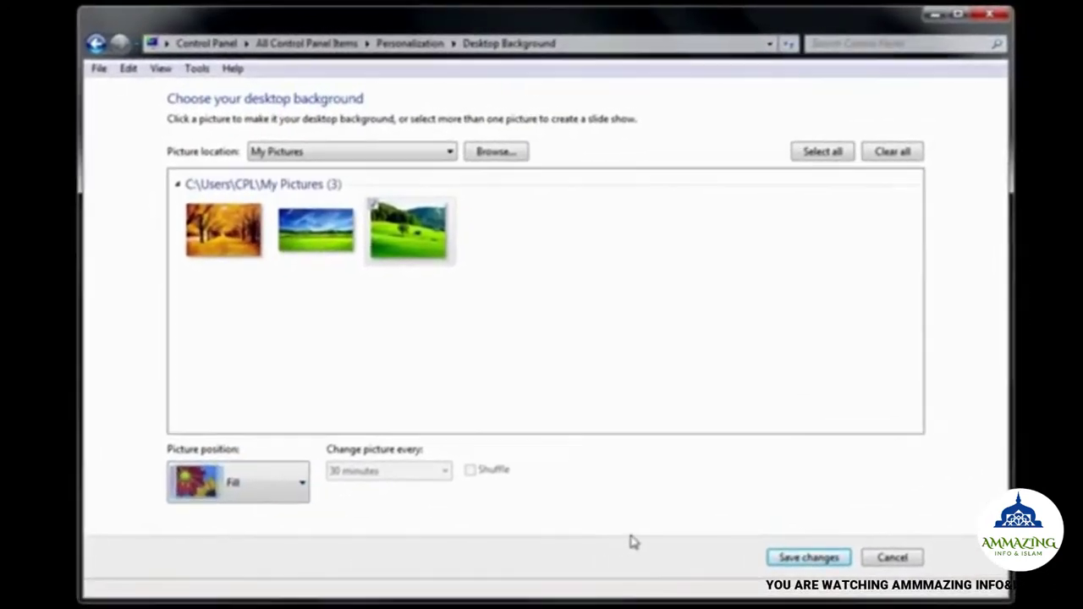
left_click(817, 544)
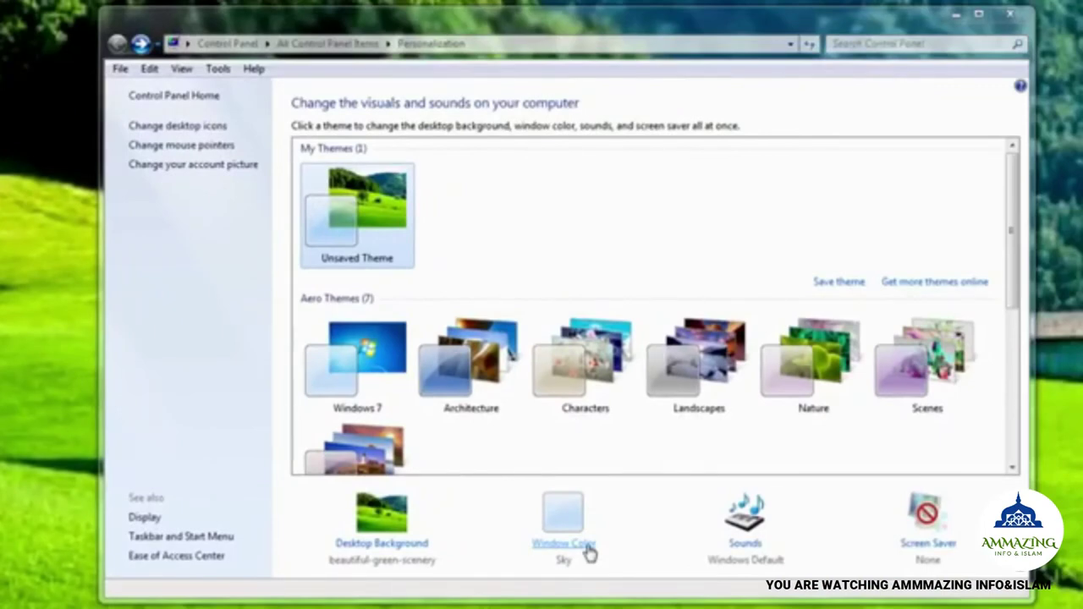
- Set the window color to Chocolate and slightly lower its color intensity
left_click(590, 551)
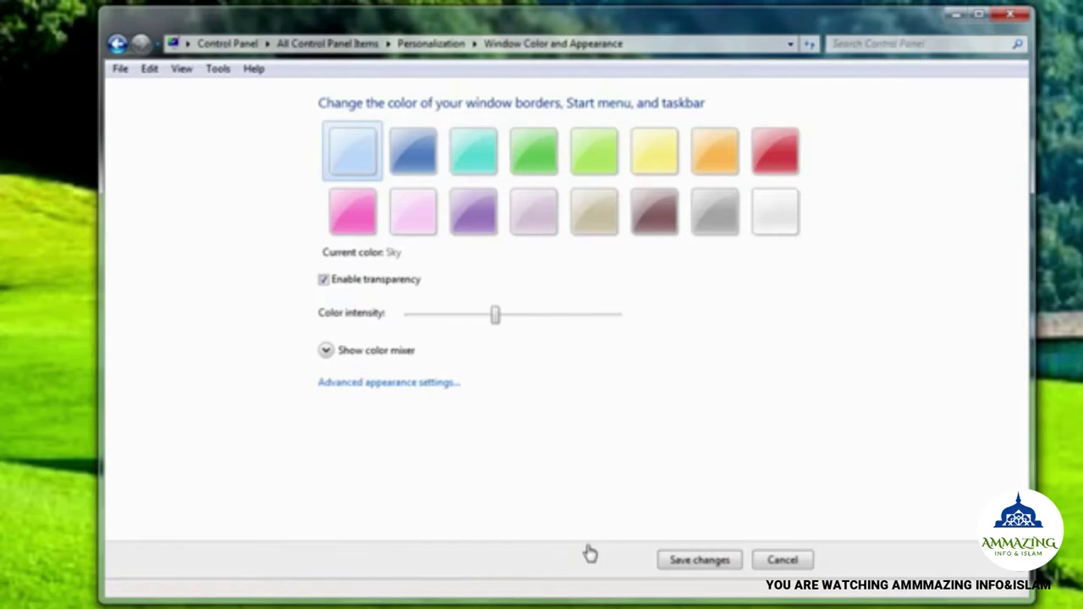
left_click(656, 225)
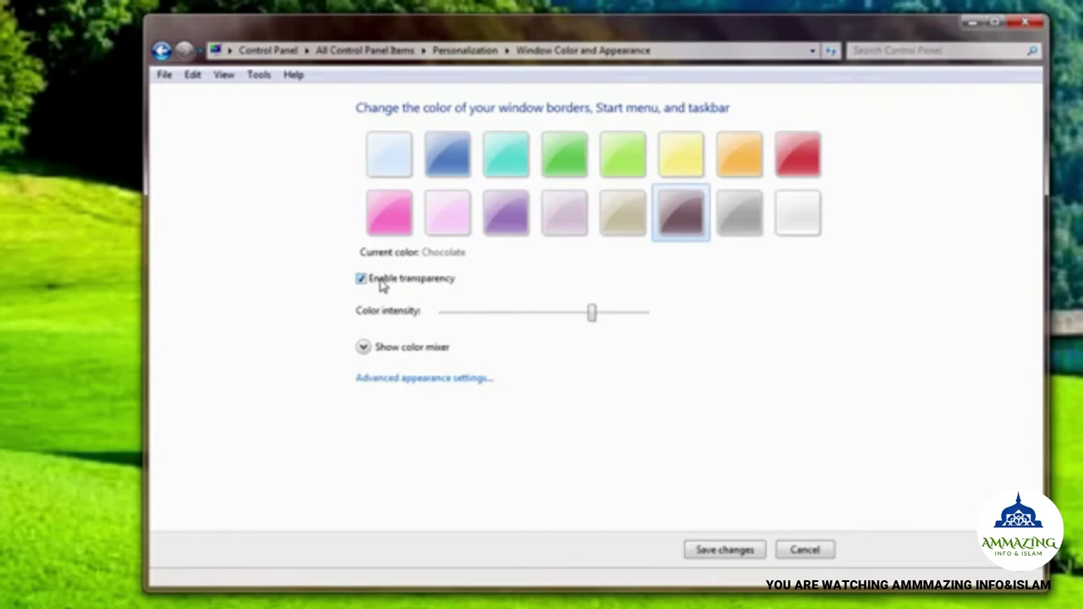
left_click_drag(590, 313, 592, 346)
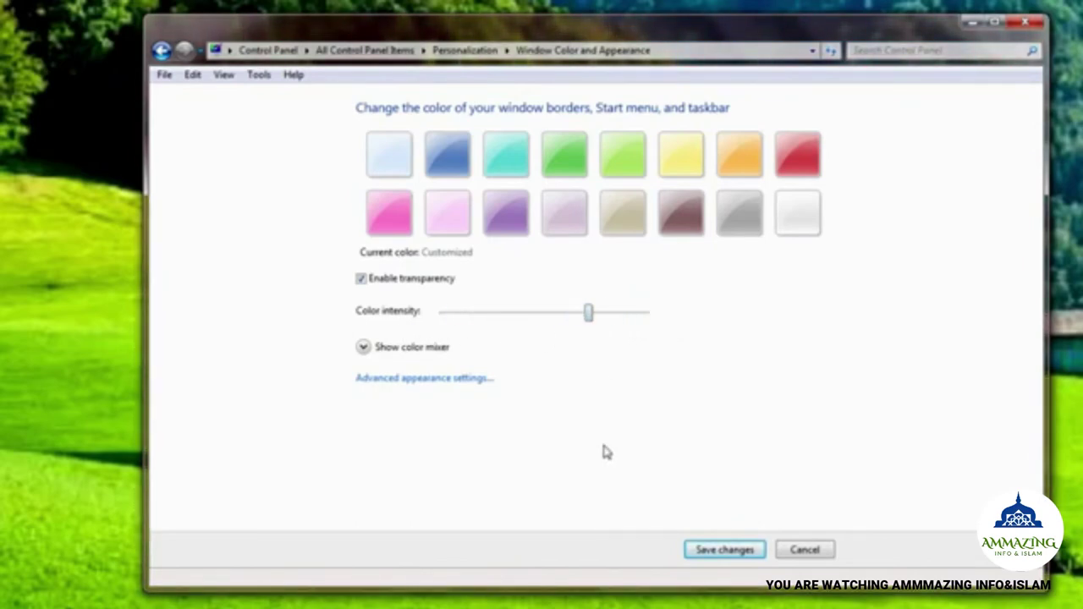
- Use the color mixer to shift the hue slightly toward orange, lower the saturation and raise the brightness, and save the window color
left_click(362, 348)
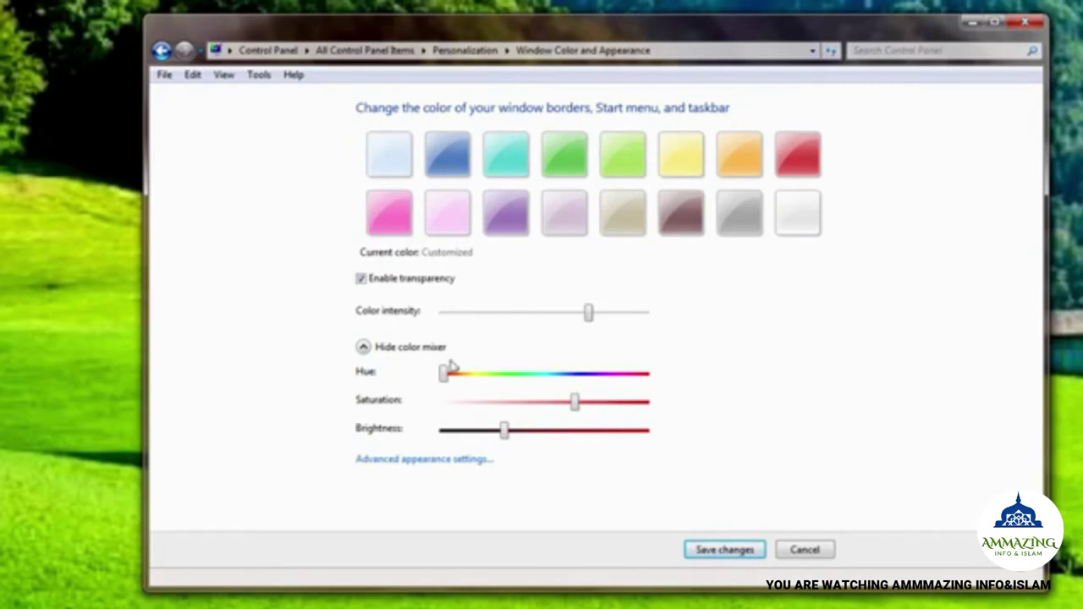
left_click_drag(456, 377, 612, 409)
left_click_drag(506, 431, 451, 380)
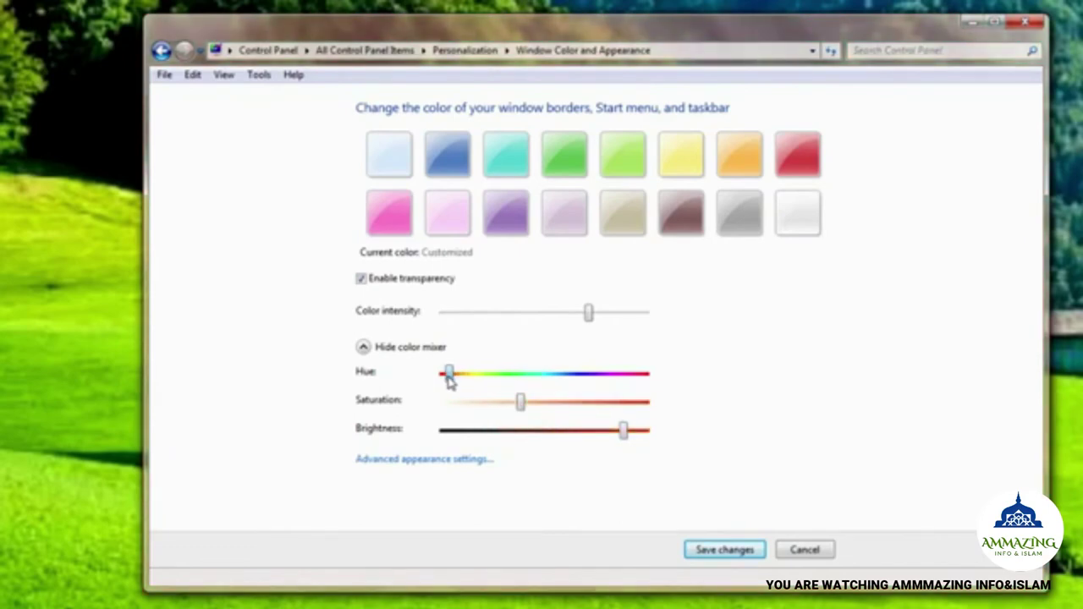
left_click(721, 549)
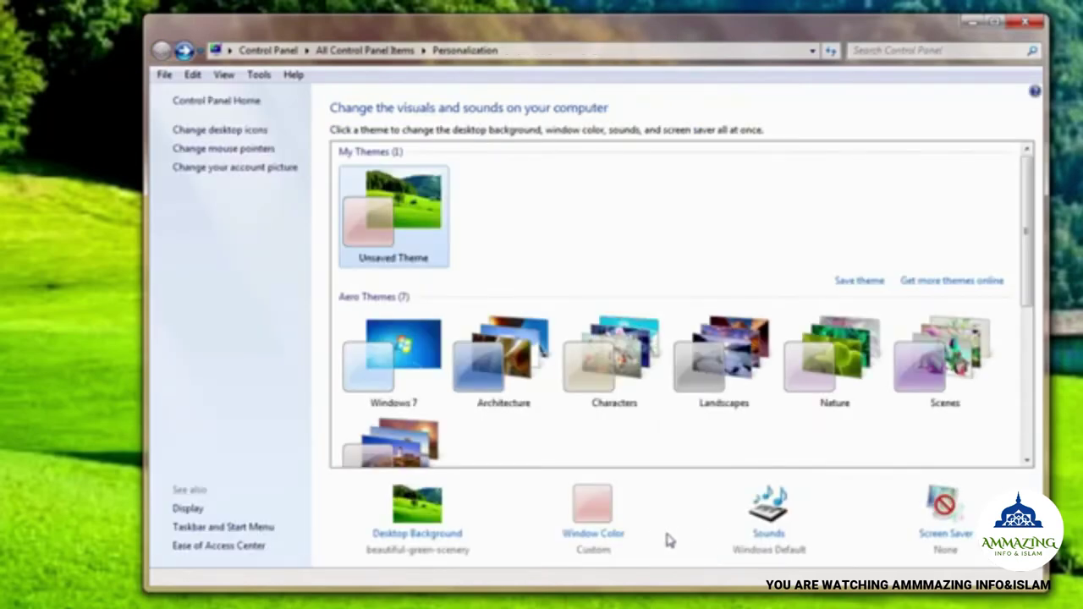
- Open the sound settings from Personalization and select the Afternoon sound scheme
left_click(771, 535)
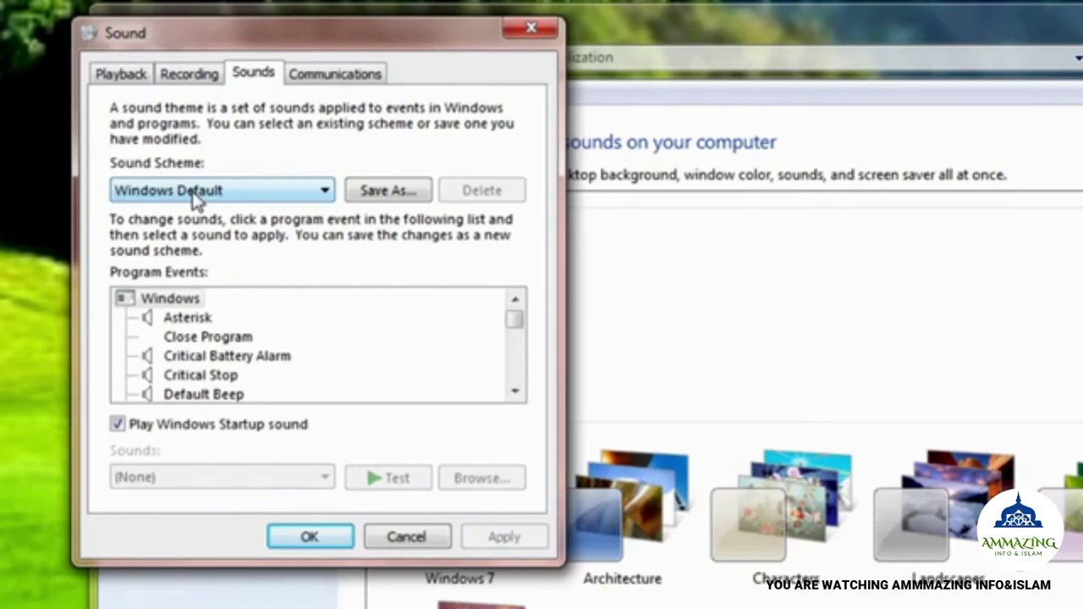
left_click(194, 191)
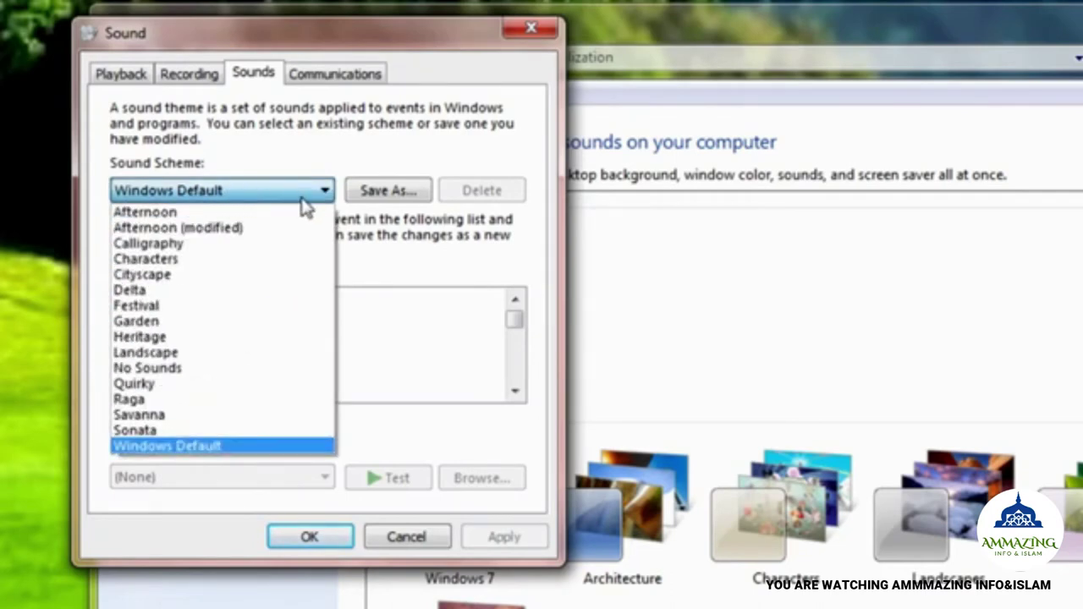
left_click(173, 214)
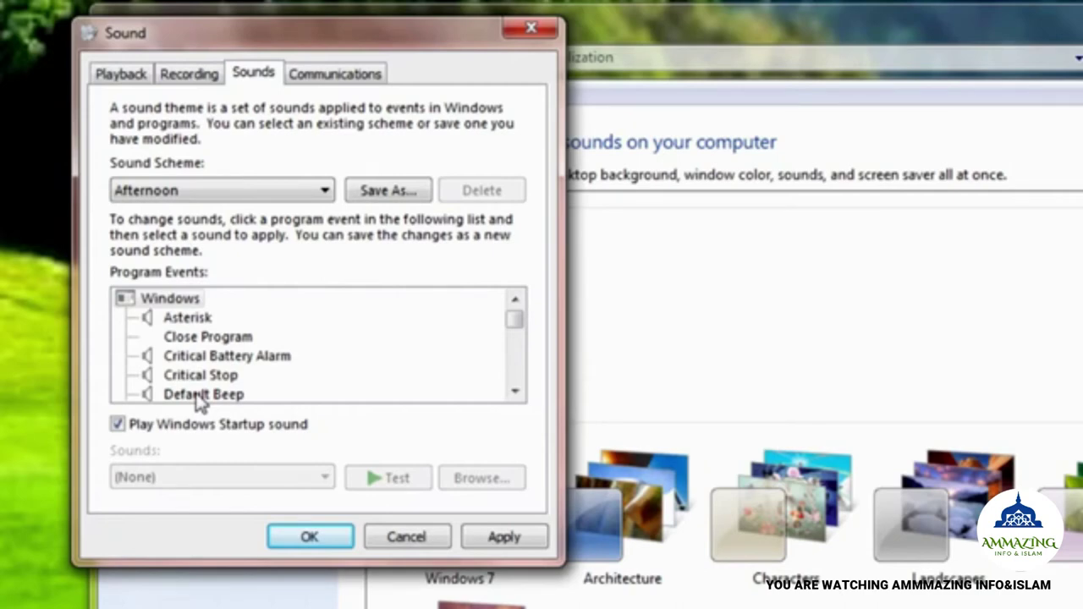
- Assign the ding sound to the Close Program event, apply the change and close the sound settings
left_click(193, 338)
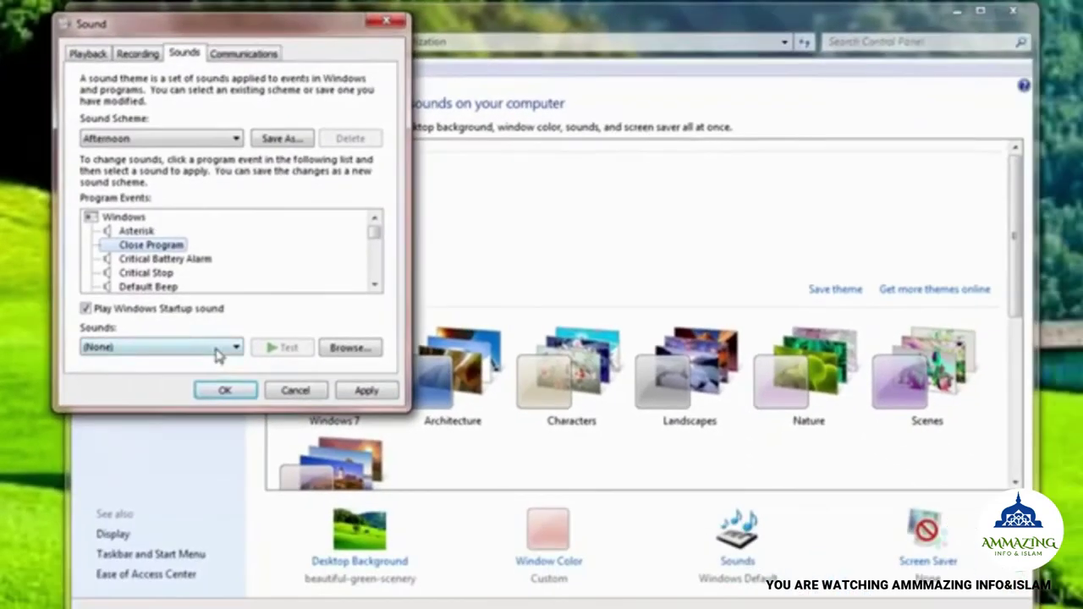
left_click(299, 480)
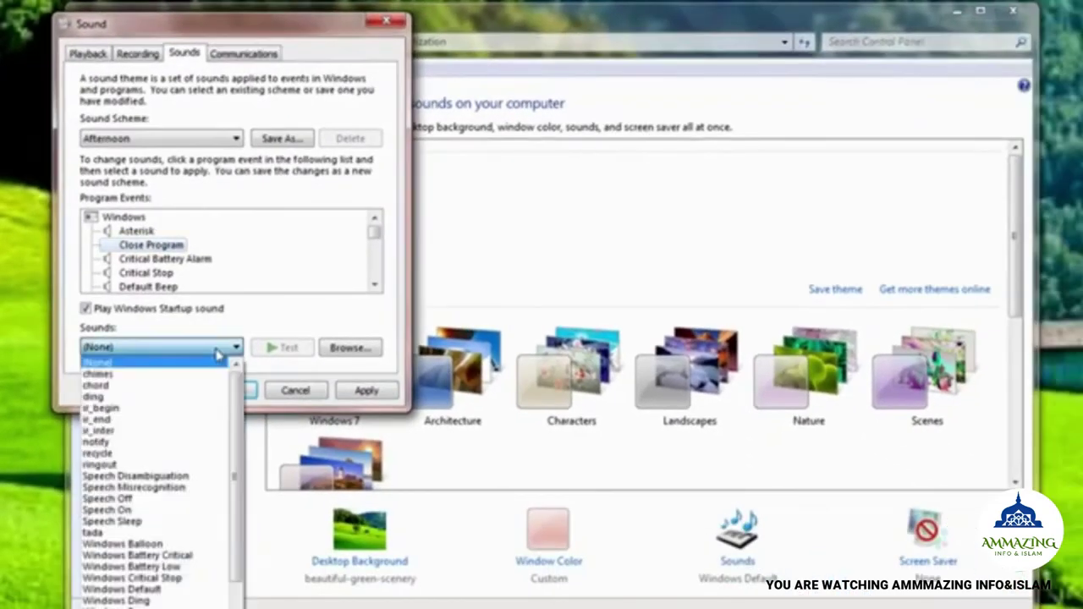
left_click(152, 404)
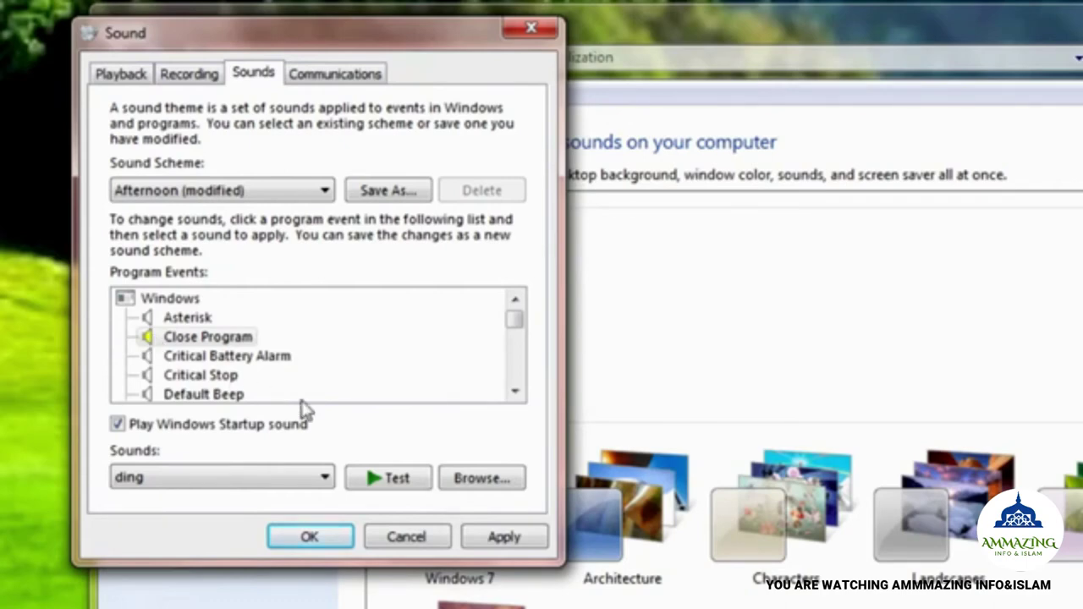
left_click(523, 539)
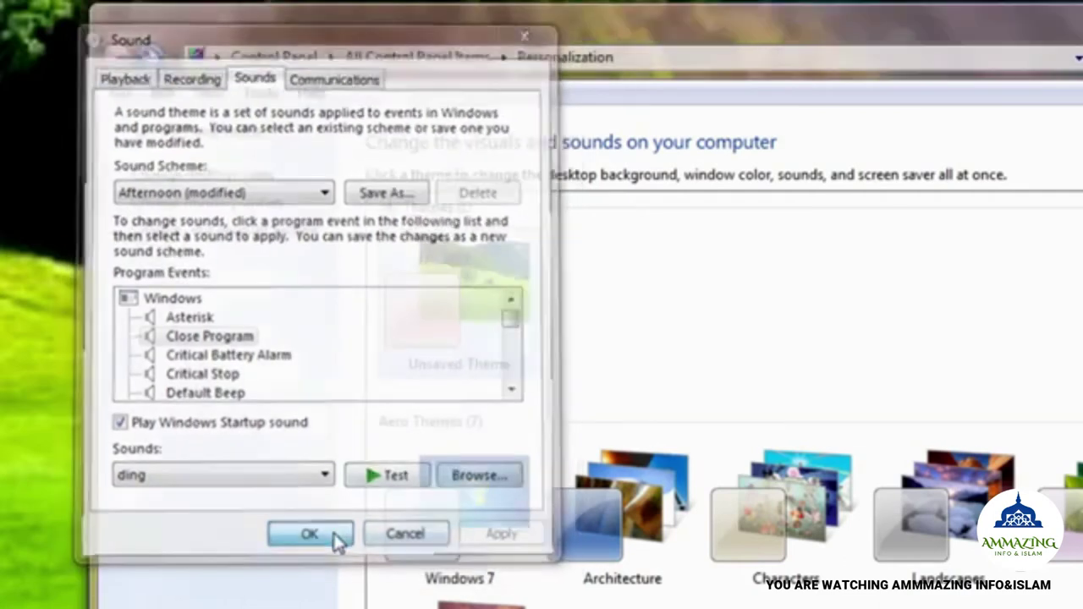
left_click(335, 538)
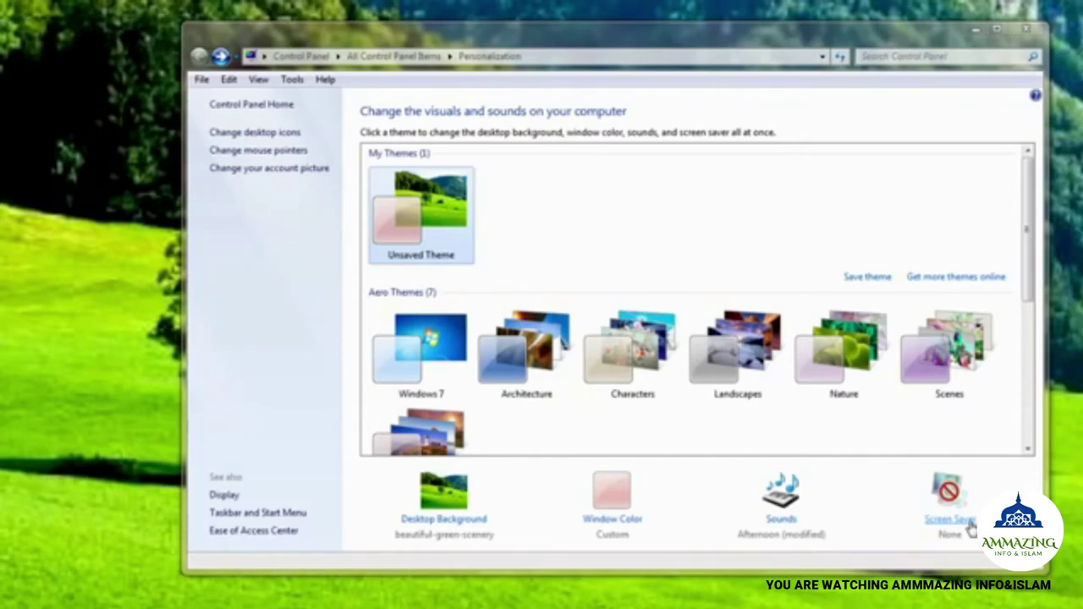
- Choose 3D Text as the screen saver and preview it full screen
left_click(968, 525)
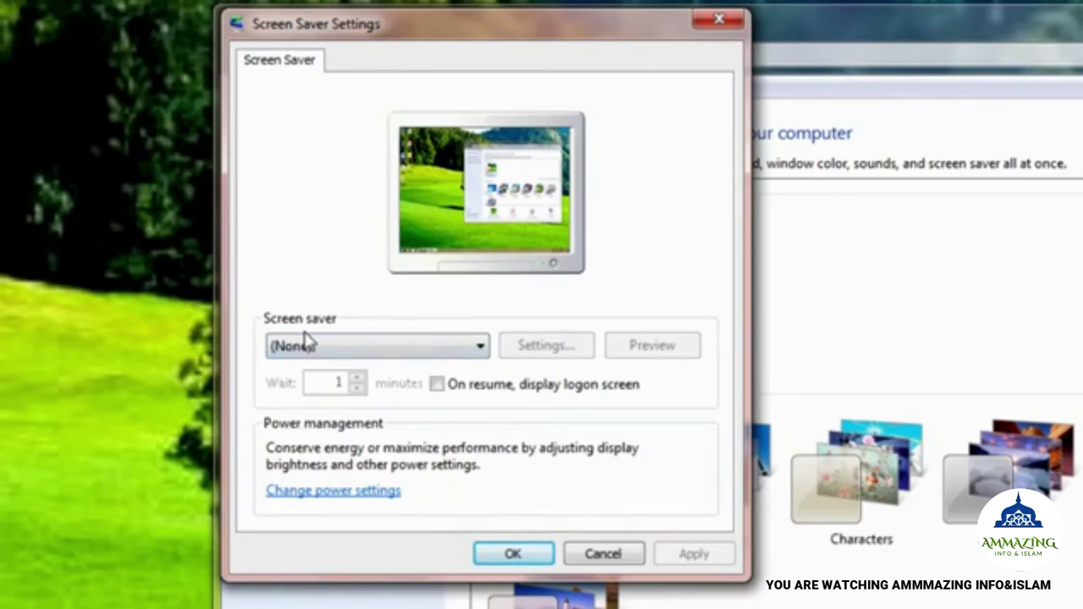
left_click(480, 349)
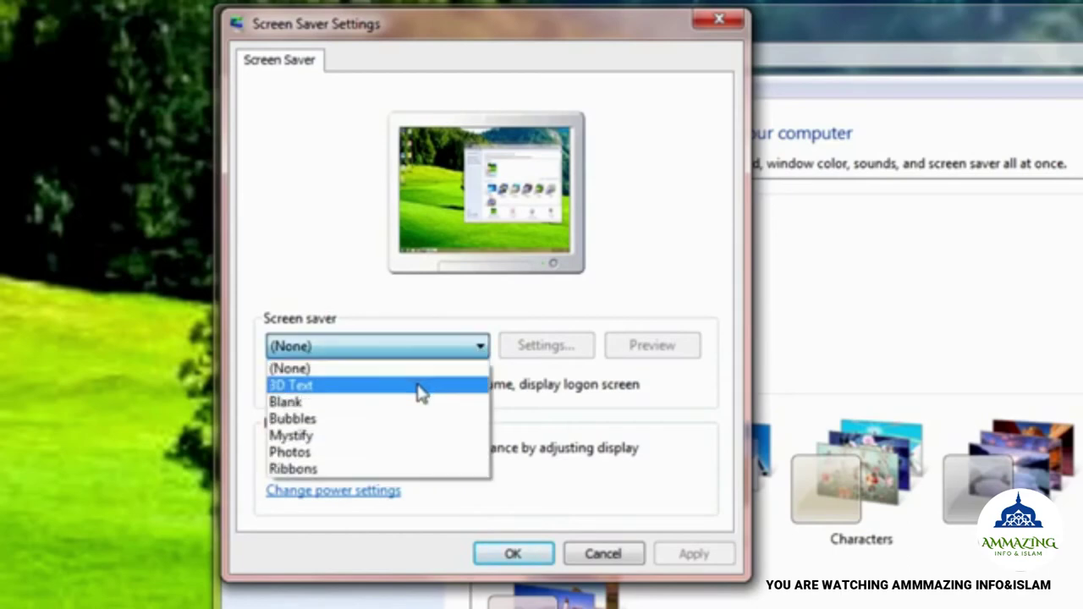
left_click(420, 391)
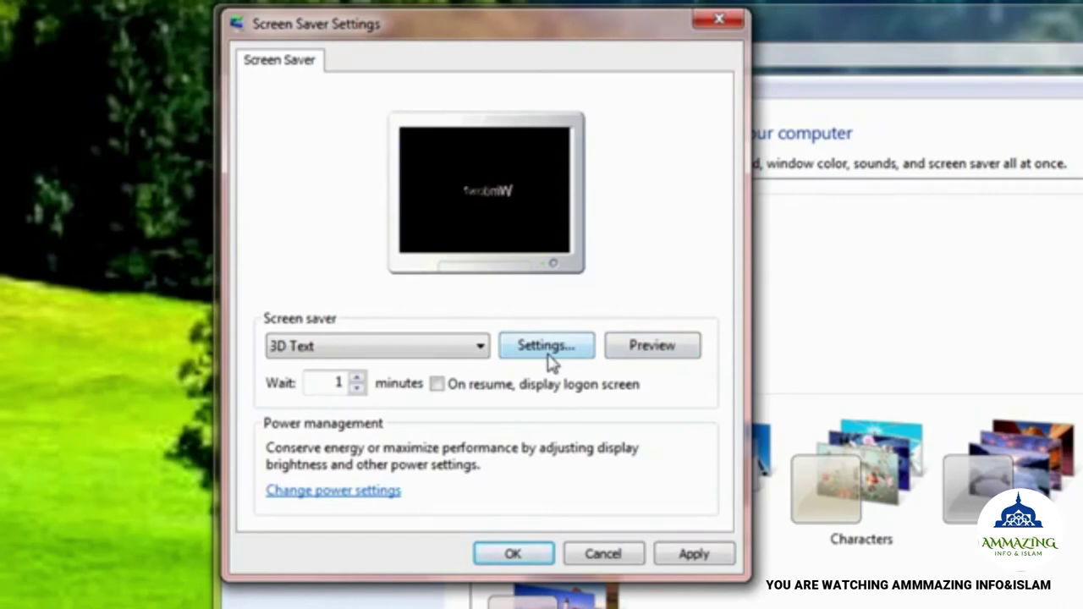
left_click(643, 361)
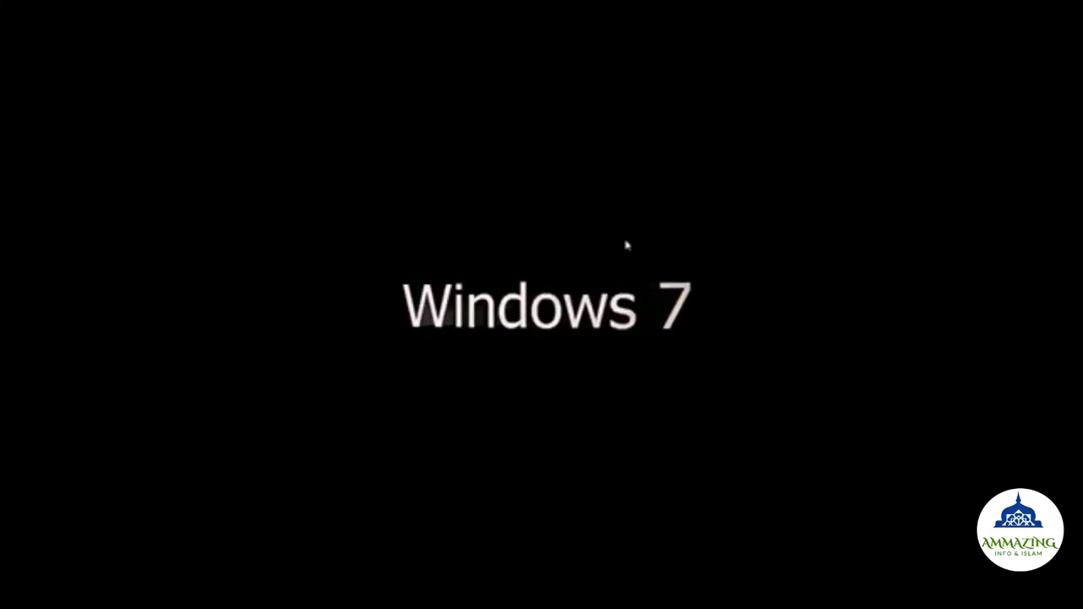
mouse_move(627, 243)
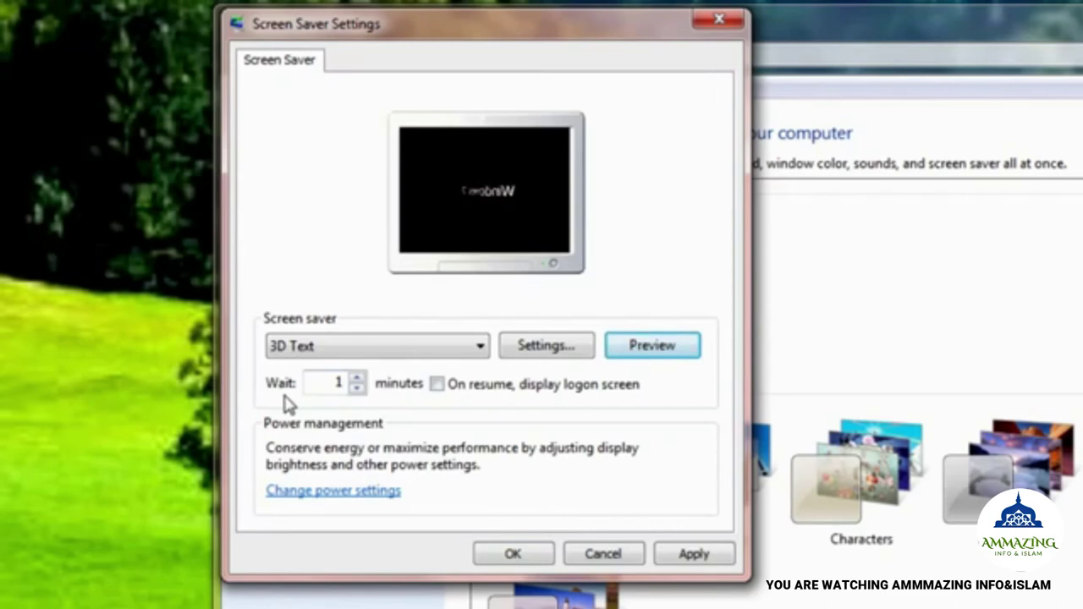
- Set the screen saver wait time to 5 minutes, apply it and close the screen saver settings
left_click(360, 383)
left_click(359, 379)
left_click(358, 379)
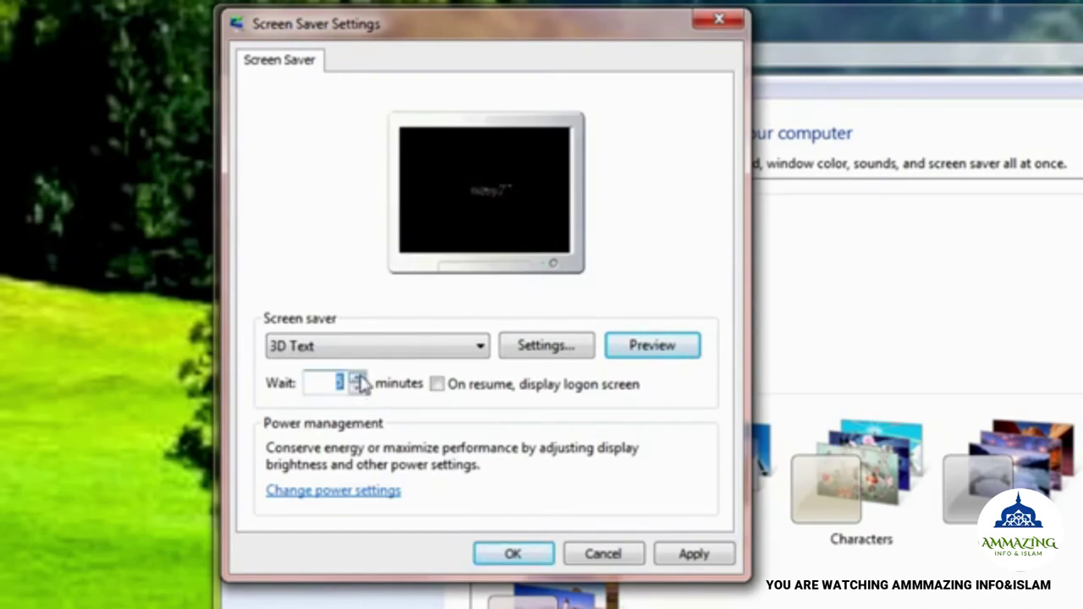
left_click(695, 556)
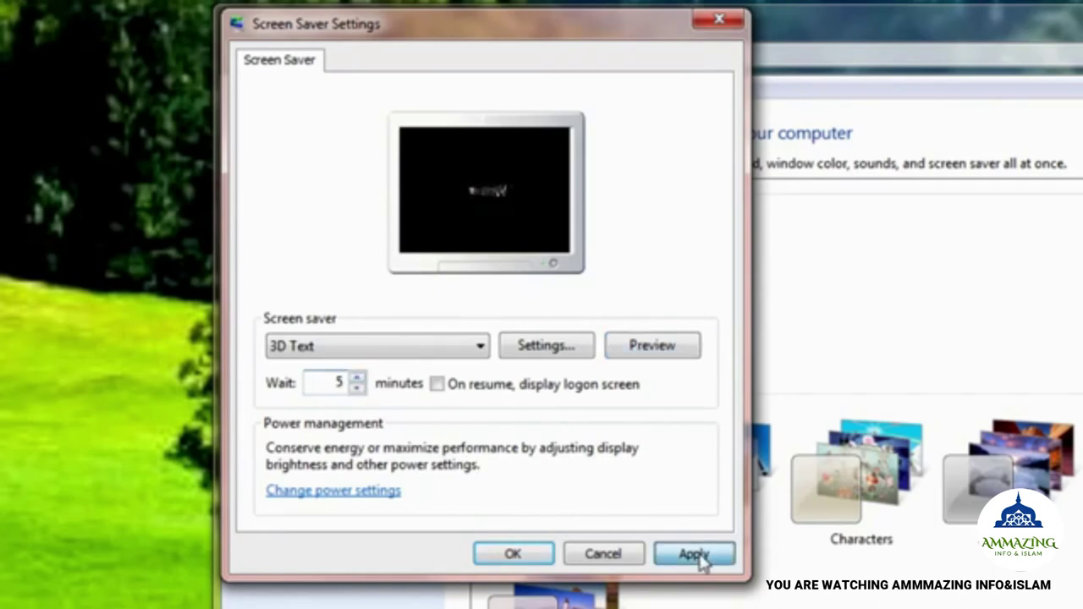
left_click(531, 553)
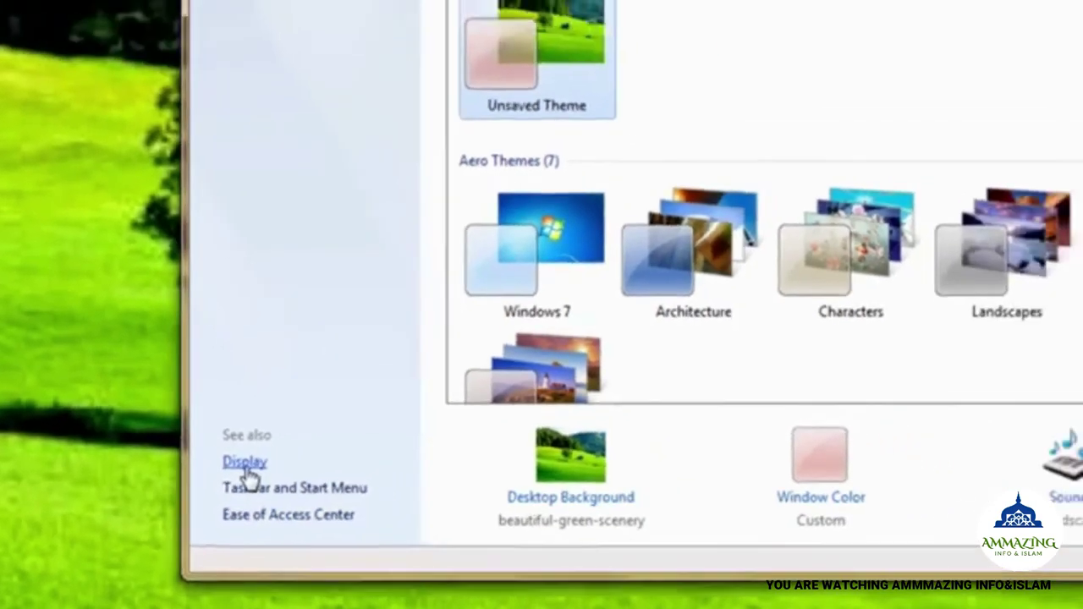
- Open the screen resolution settings through the Display page and show the available resolutions
left_click(293, 438)
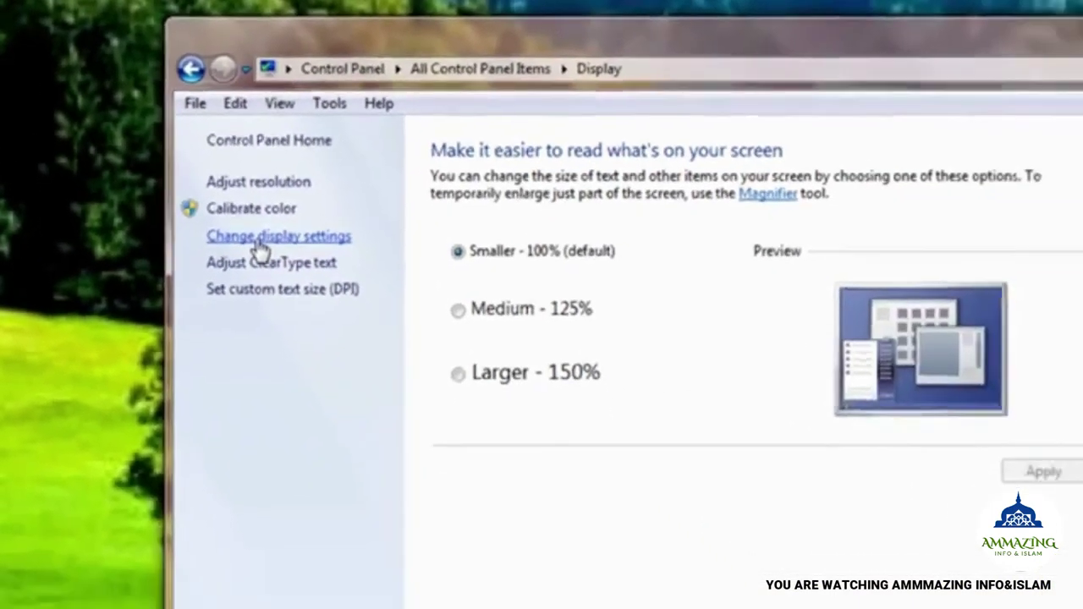
left_click(338, 307)
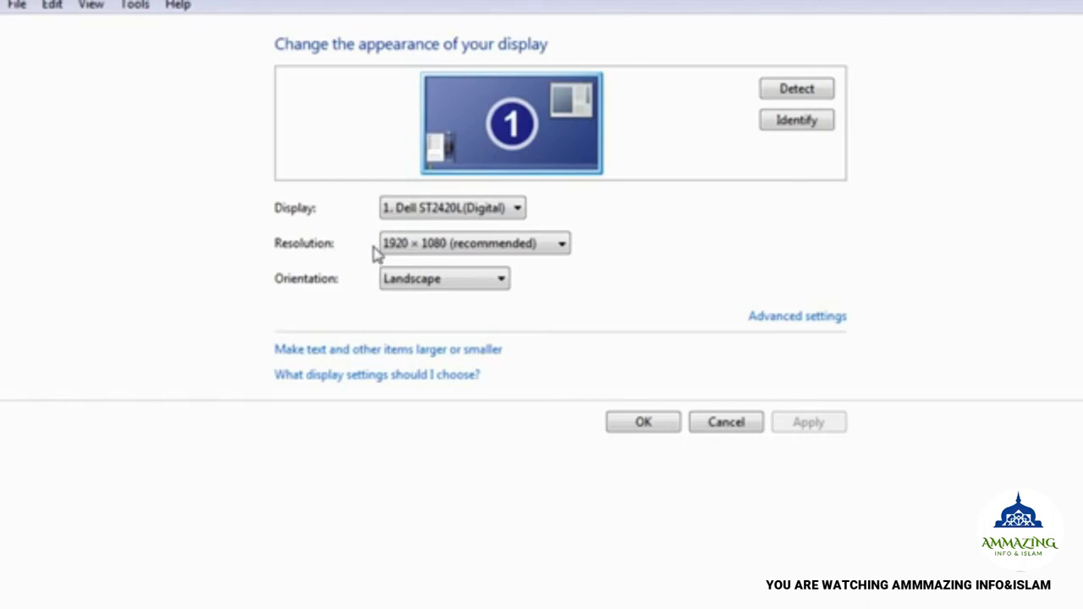
left_click(562, 246)
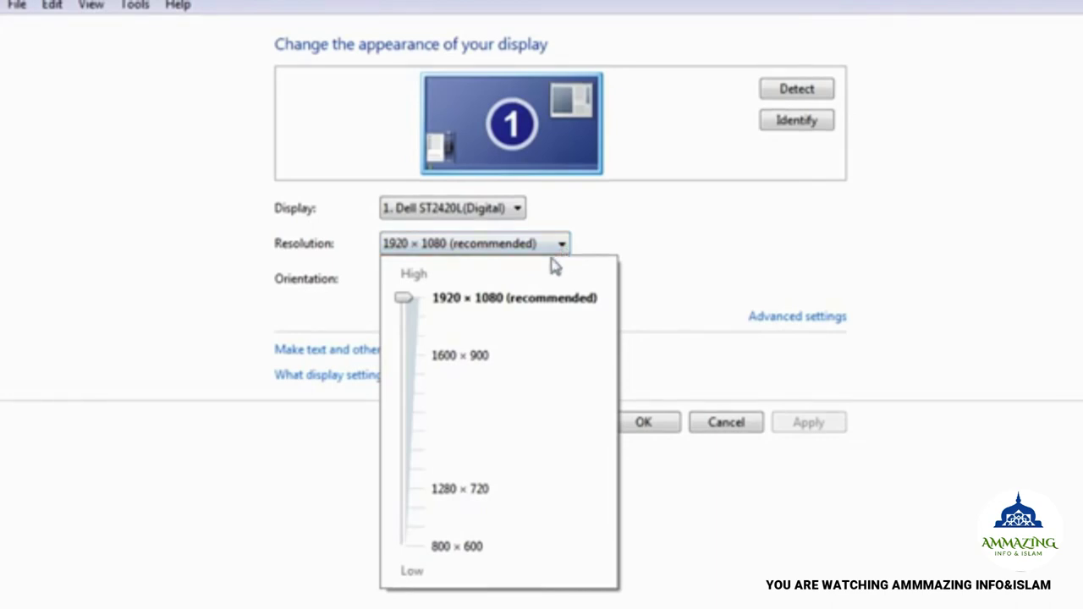
- Try the resolutions 1600 × 900, 1280 × 720 and 800 × 600, and return to the recommended 1920 × 1080
left_click(406, 363)
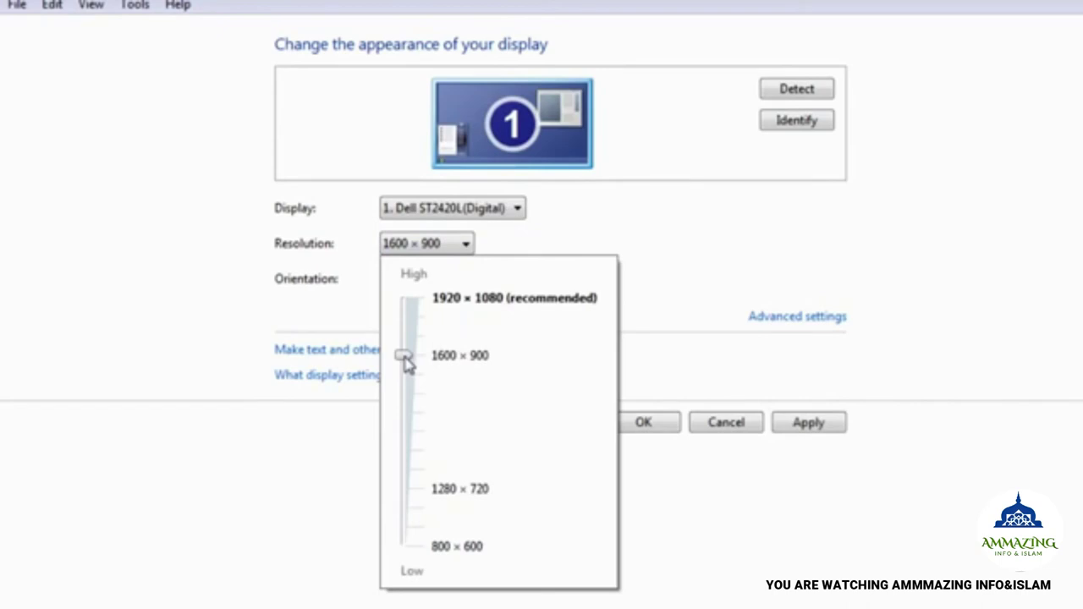
left_click(405, 495)
left_click(406, 548)
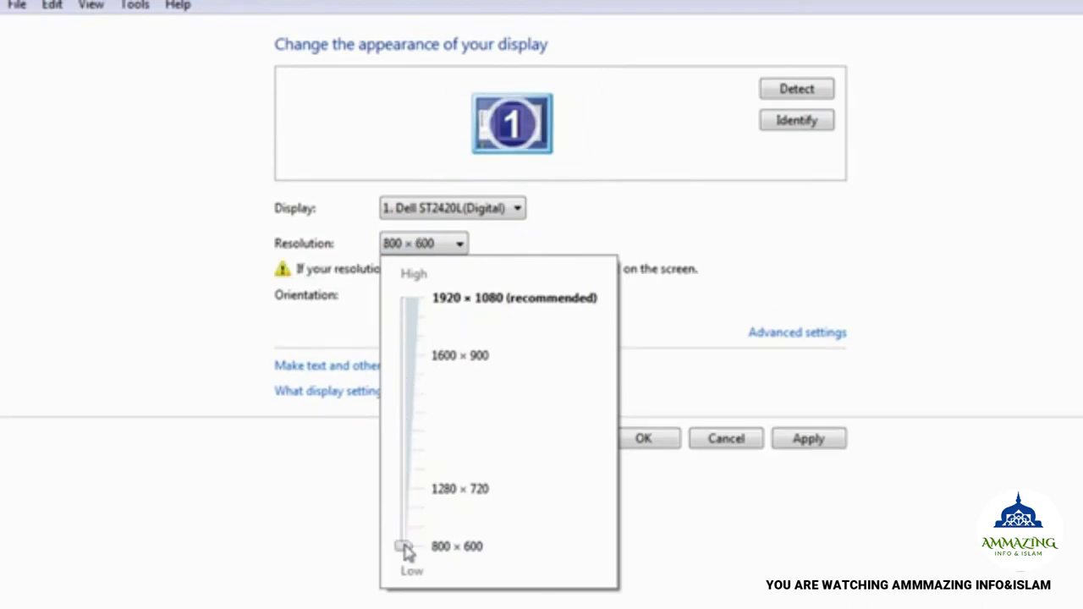
left_click(405, 302)
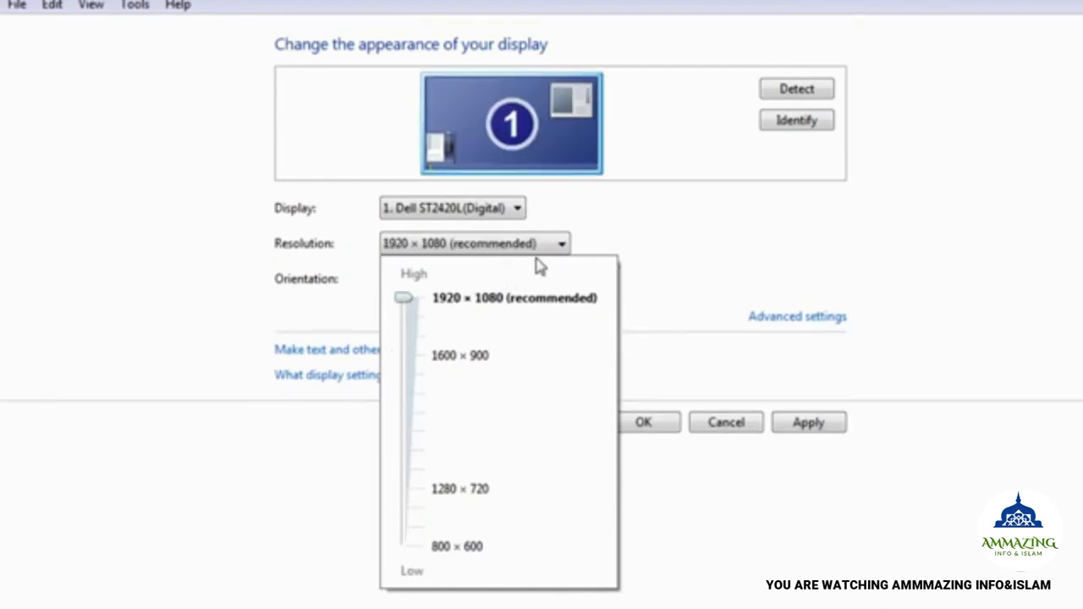
left_click(565, 253)
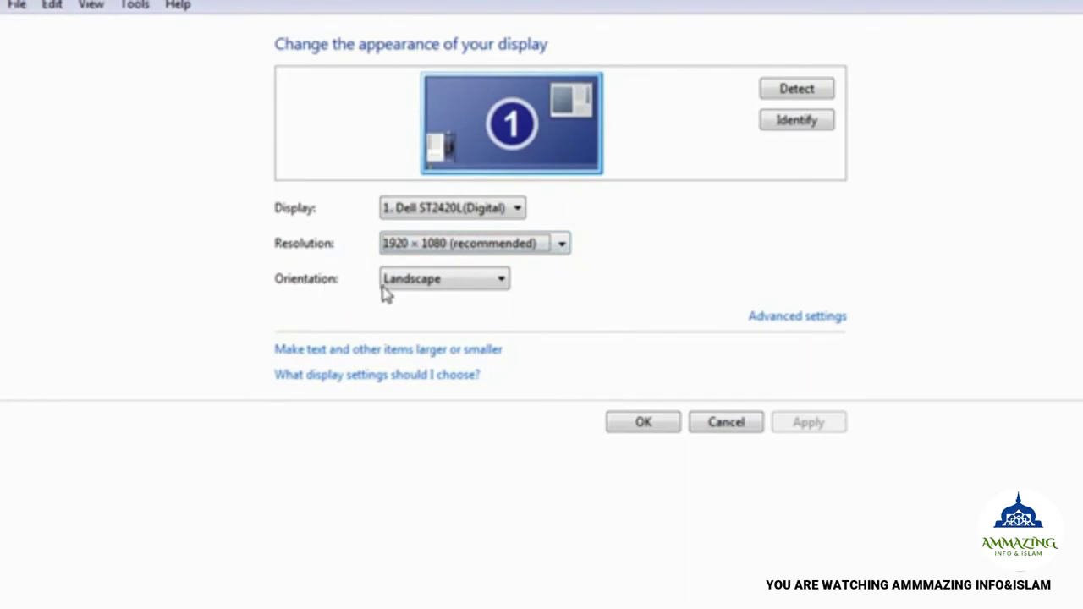
- Try the Portrait, Landscape (flipped) and Portrait (flipped) display orientations, and set the orientation back to Landscape
left_click(502, 280)
left_click(493, 314)
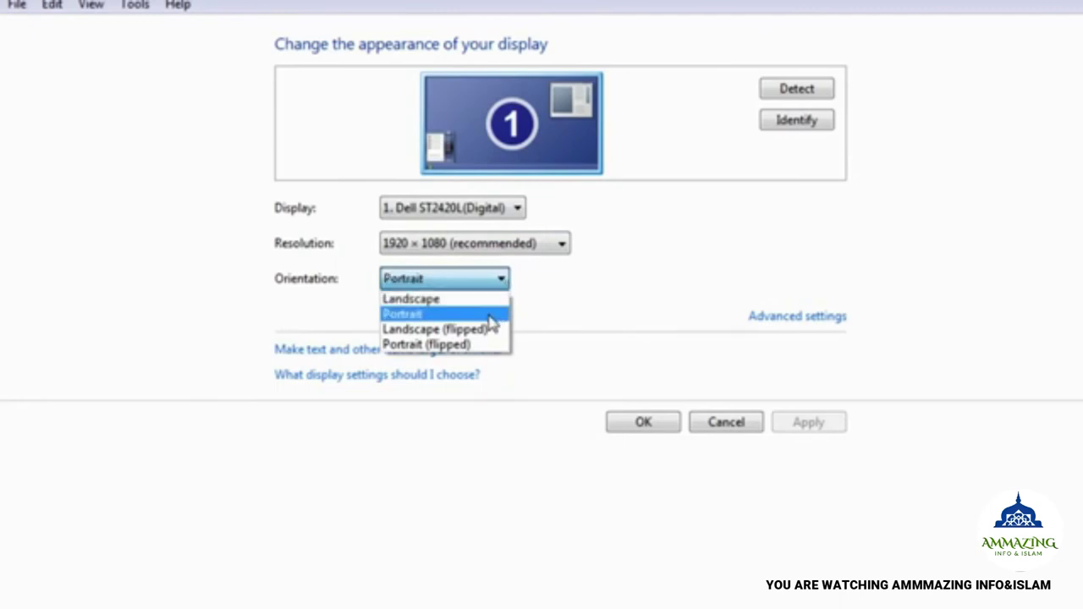
left_click(501, 284)
left_click(485, 330)
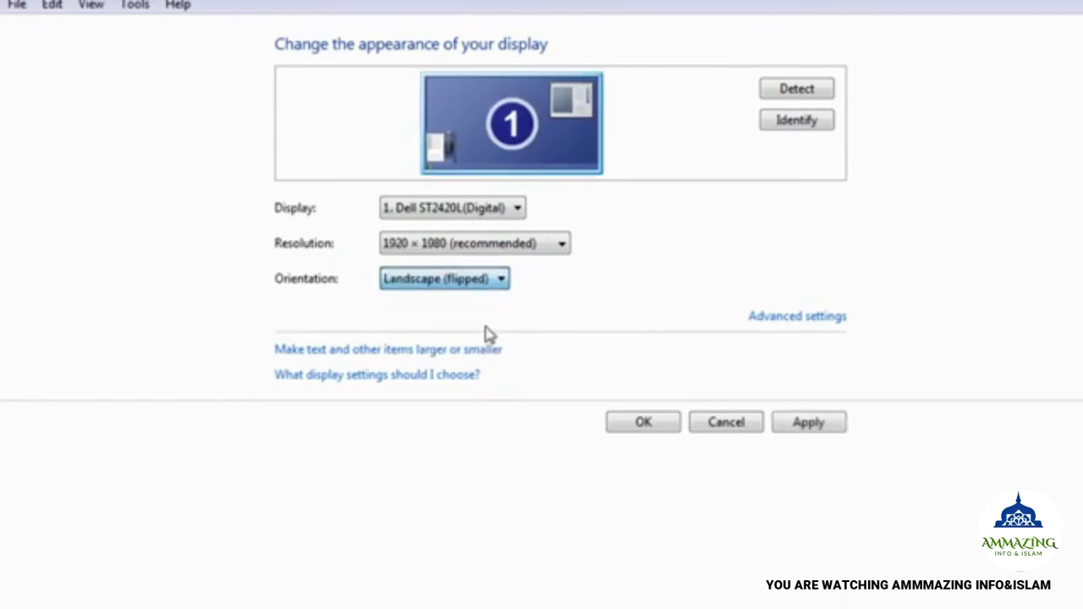
left_click(502, 286)
left_click(481, 345)
left_click(502, 284)
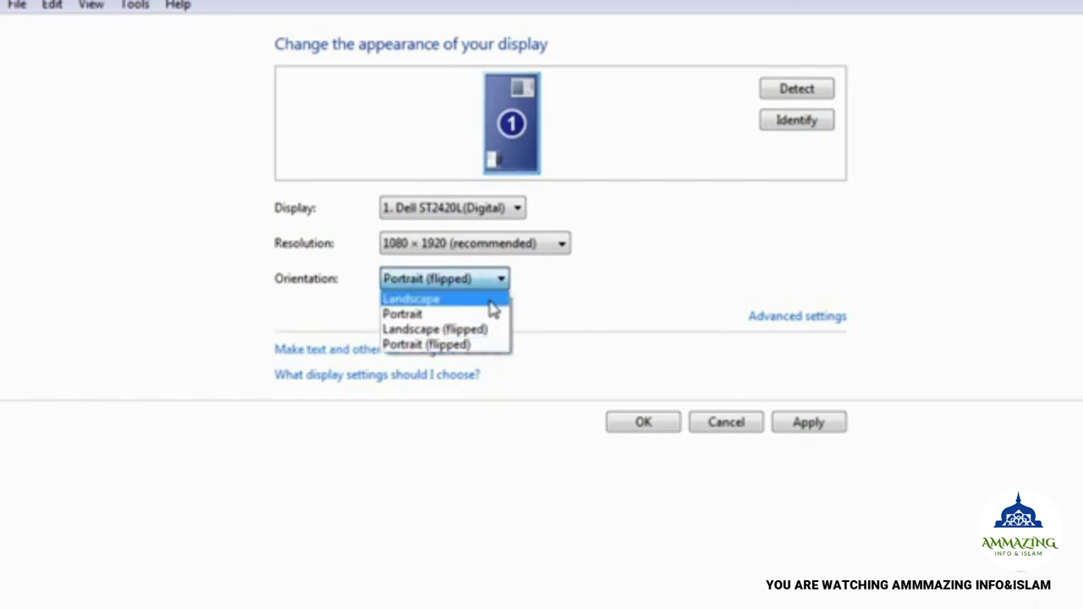
left_click(490, 300)
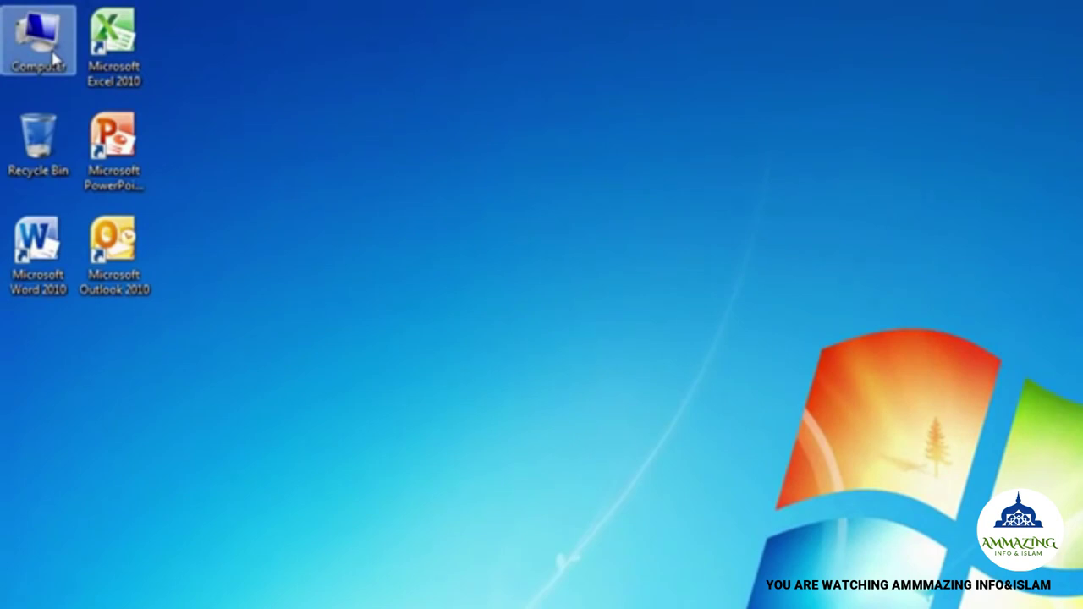
- Open the Computer folder and read the Change folder options topic from its Windows help
double_click(55, 58)
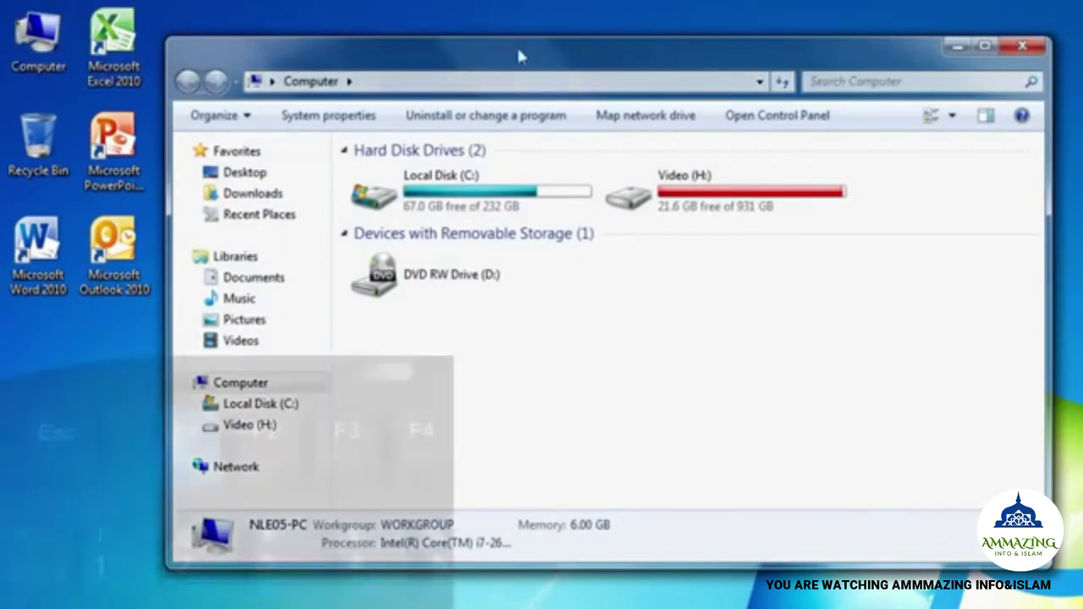
key("F1")
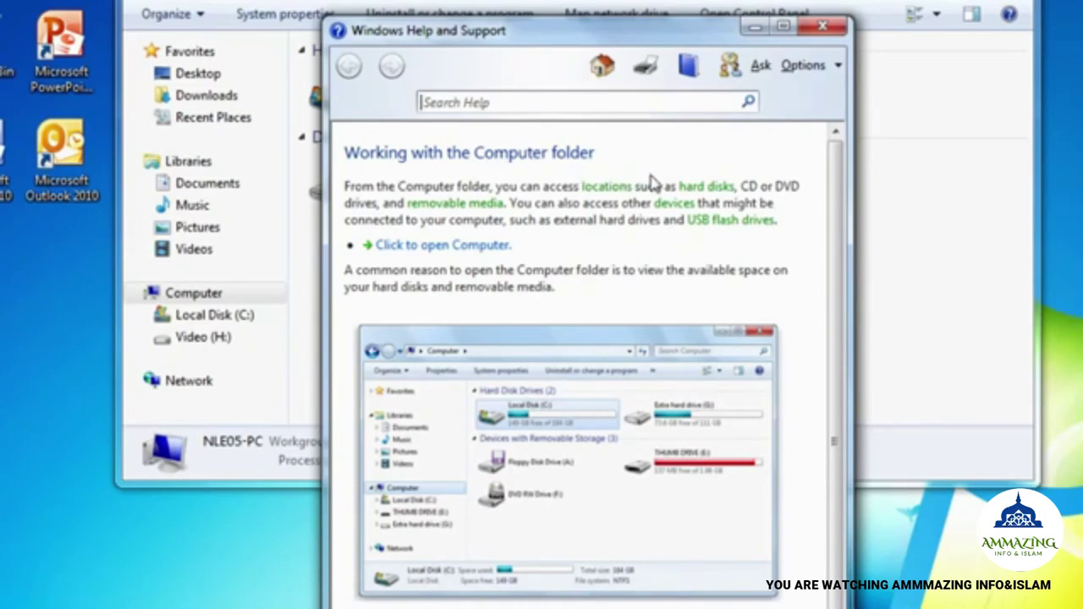
scroll(597, 203, "down", 1)
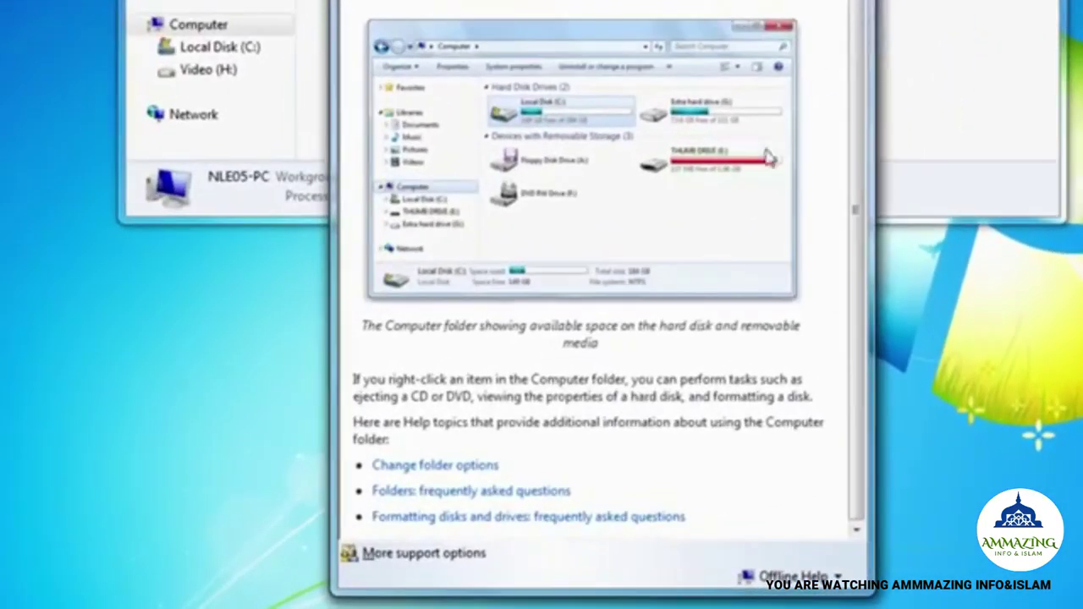
left_click(495, 465)
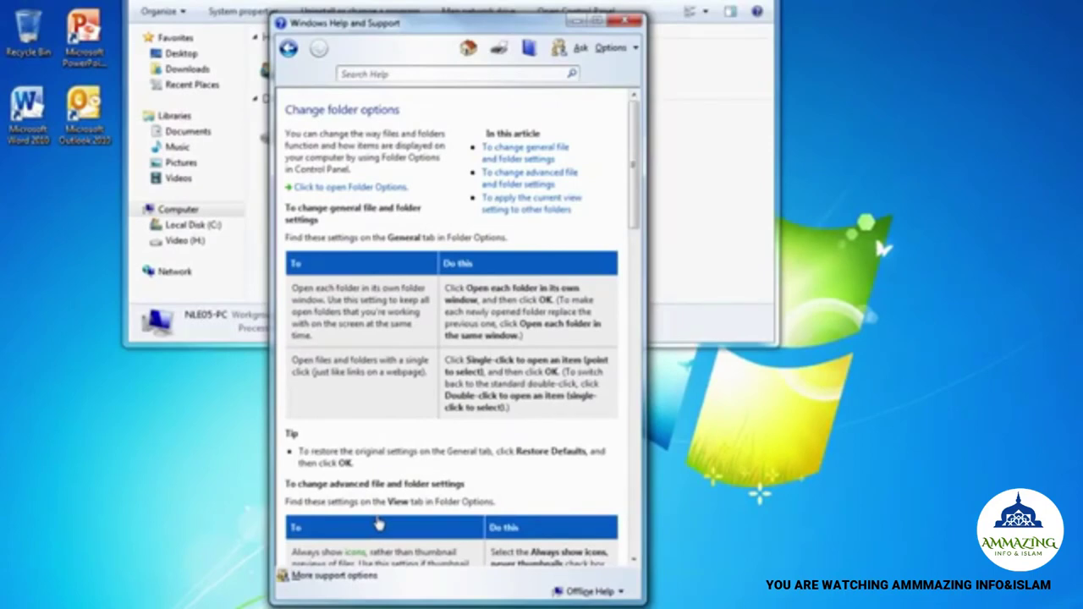
left_click_drag(634, 222, 632, 302)
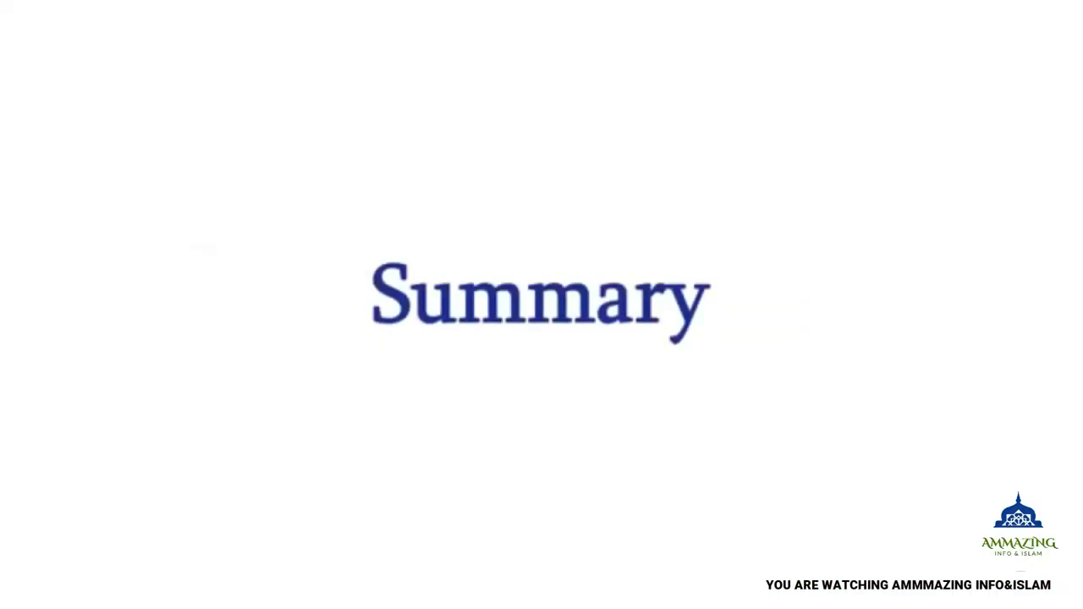